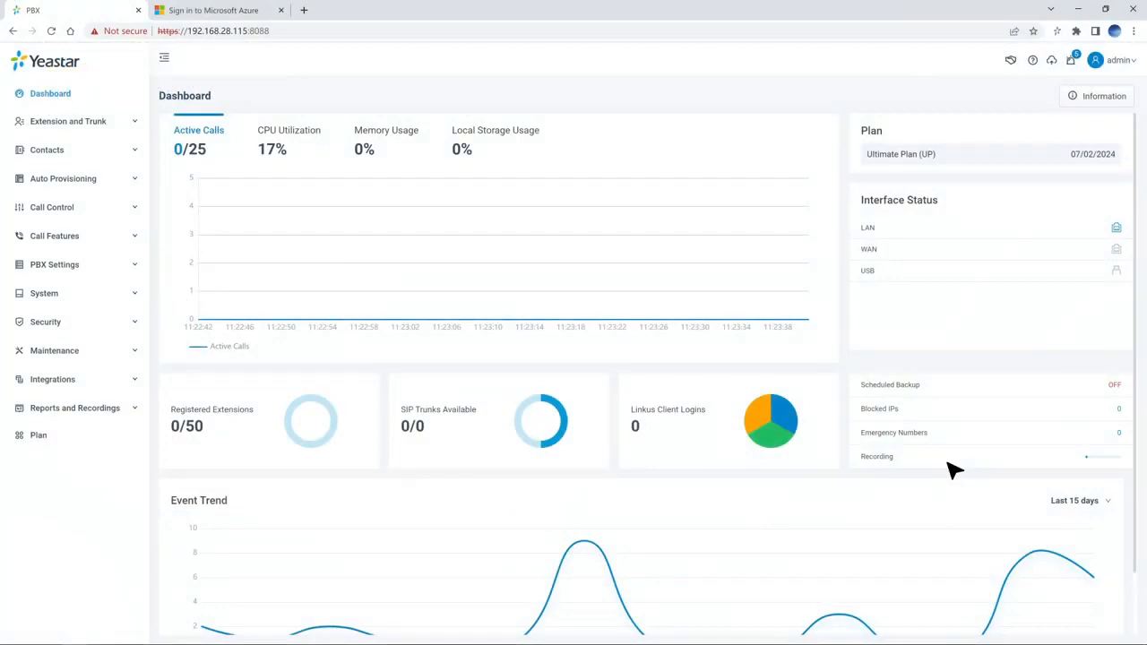
Step: Copy the Redirect URI from the PBX's Microsoft 365 integration under User Sync & SSO, then return to Azure
{"action": "left_click", "coordinate": [135, 380]}
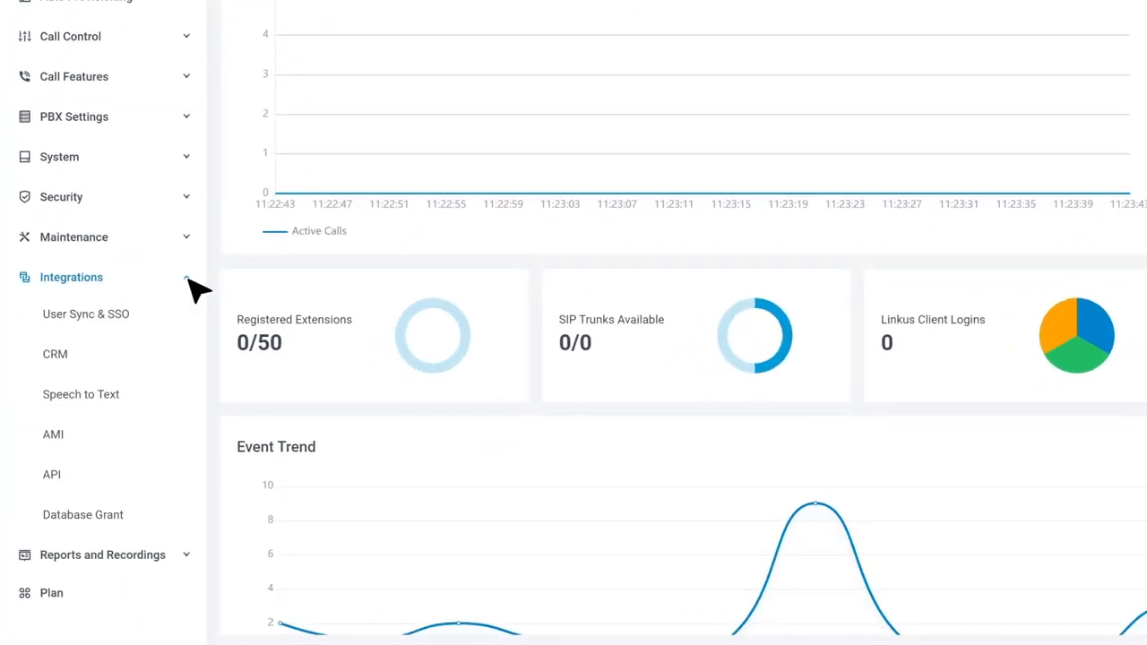
{"action": "left_click", "coordinate": [146, 317]}
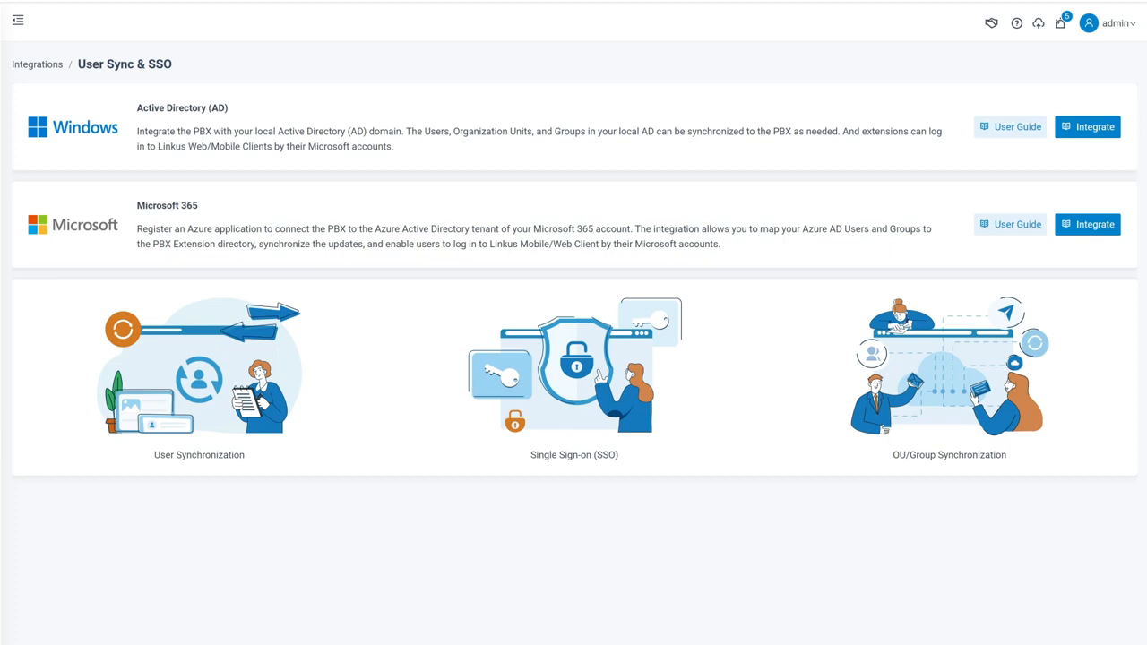
{"action": "left_click", "coordinate": [1093, 230]}
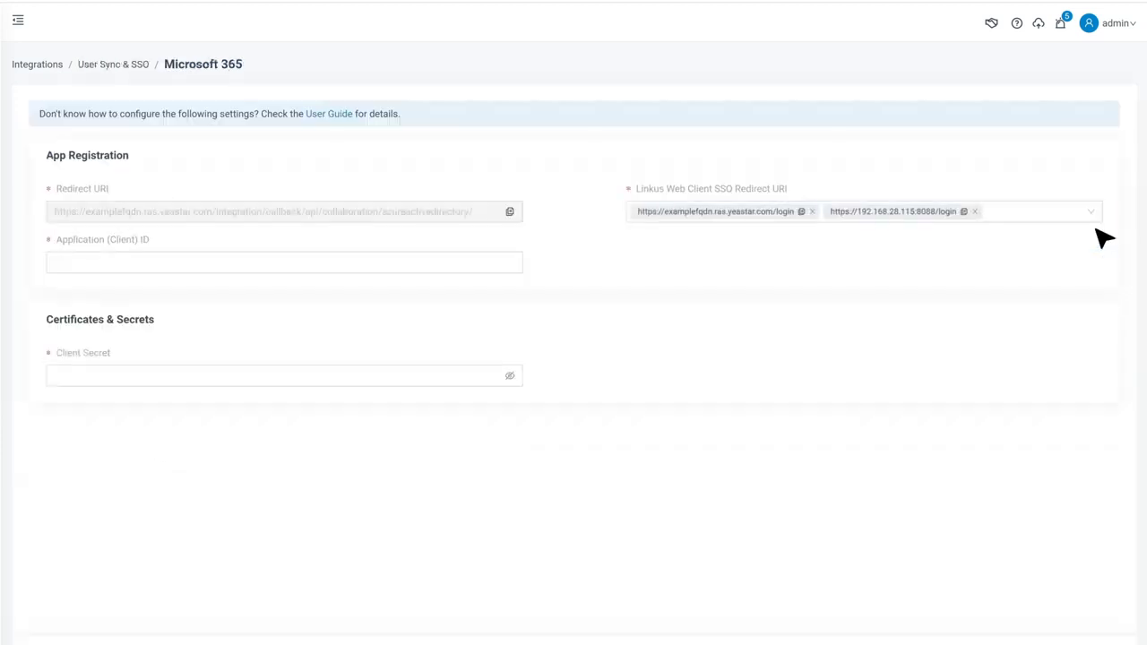
{"action": "left_click", "coordinate": [510, 213]}
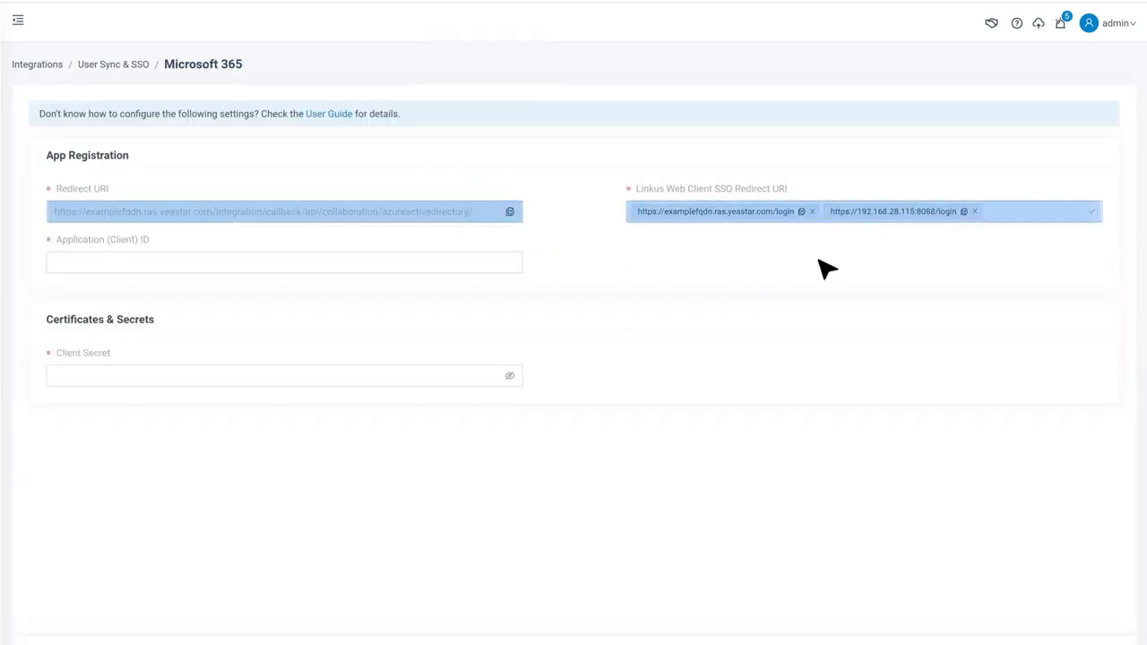
{"action": "left_click", "coordinate": [260, 11]}
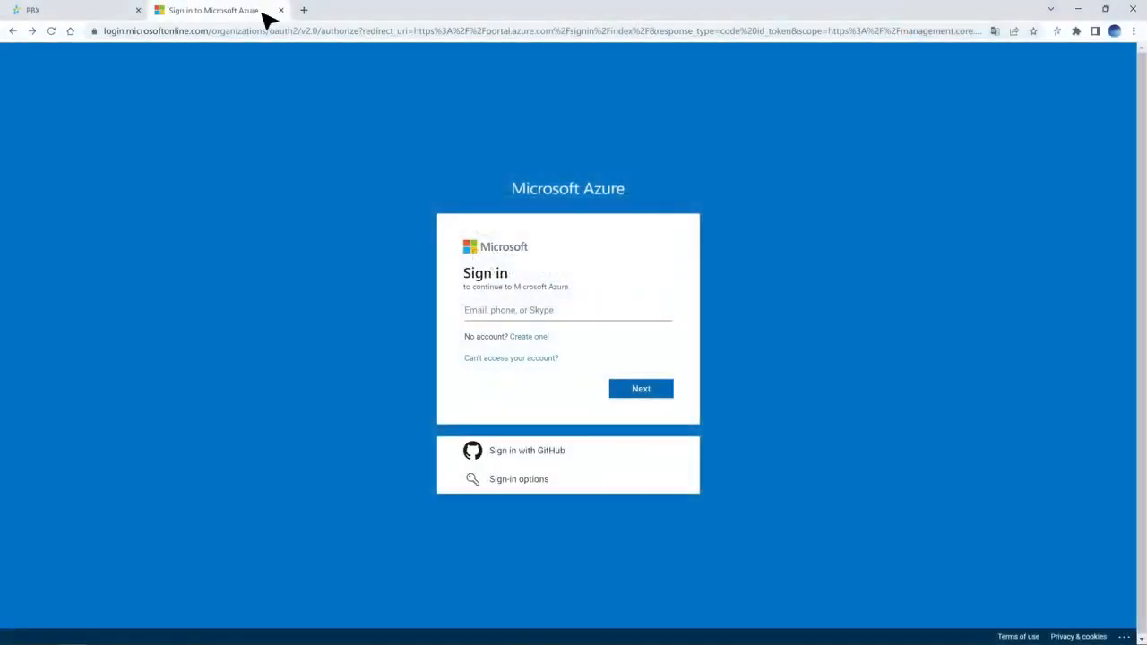
Step: Sign in to the Azure portal with the administrator's e-mail address and password
{"action": "left_click", "coordinate": [654, 316]}
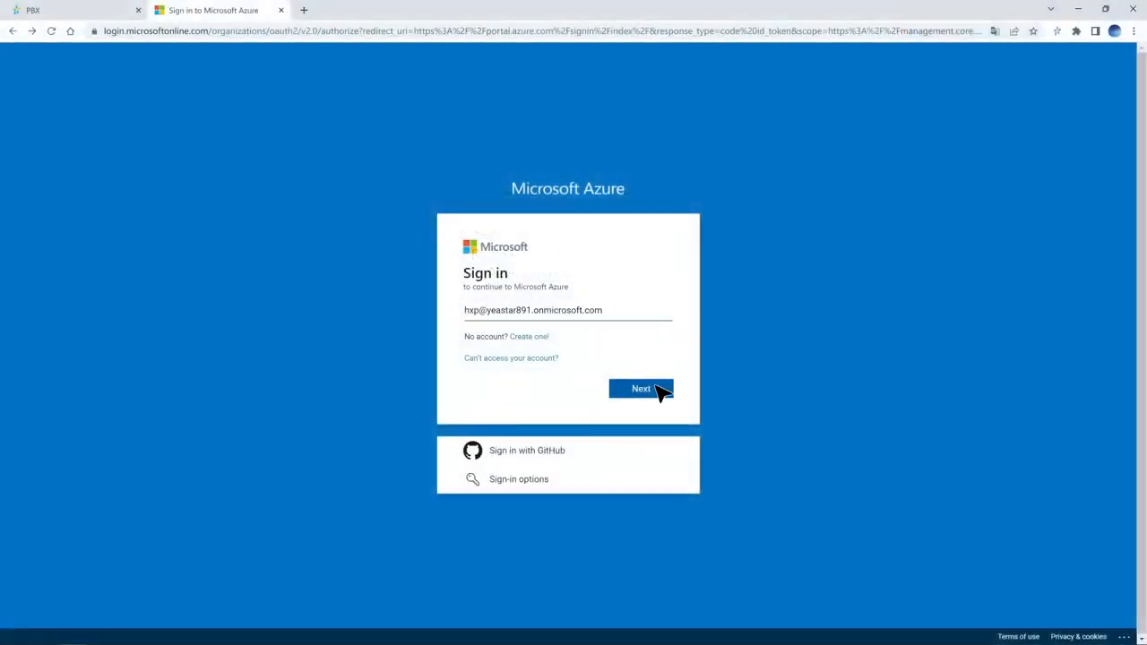
{"action": "left_click", "coordinate": [656, 386]}
{"action": "type", "text": "••••••••••"}
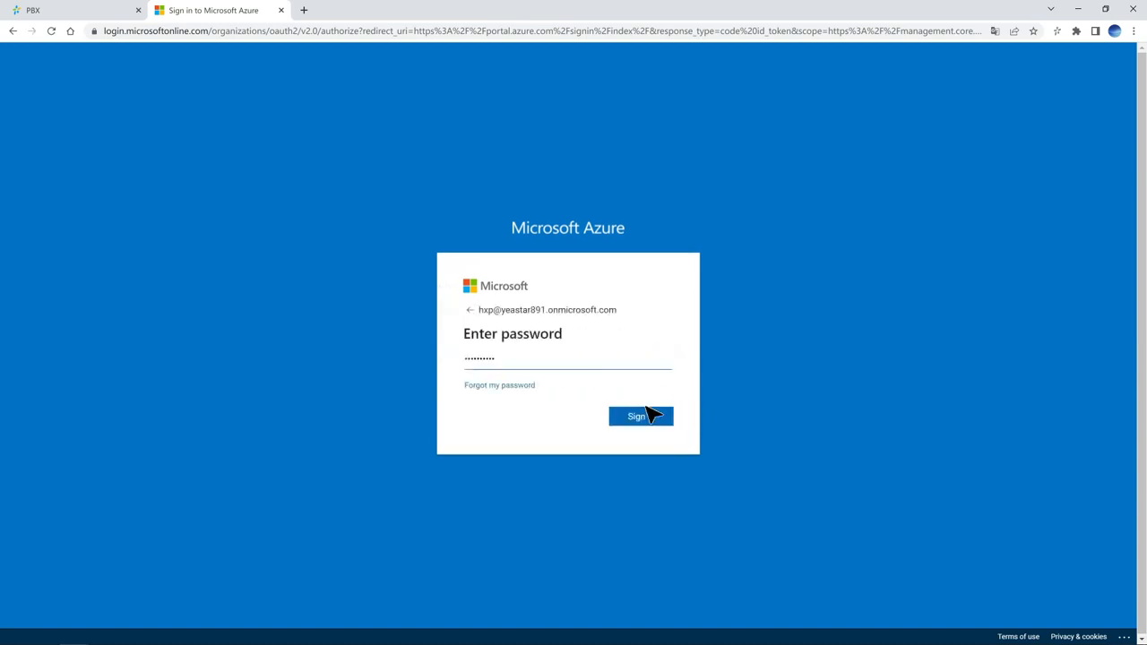
{"action": "left_click", "coordinate": [652, 415]}
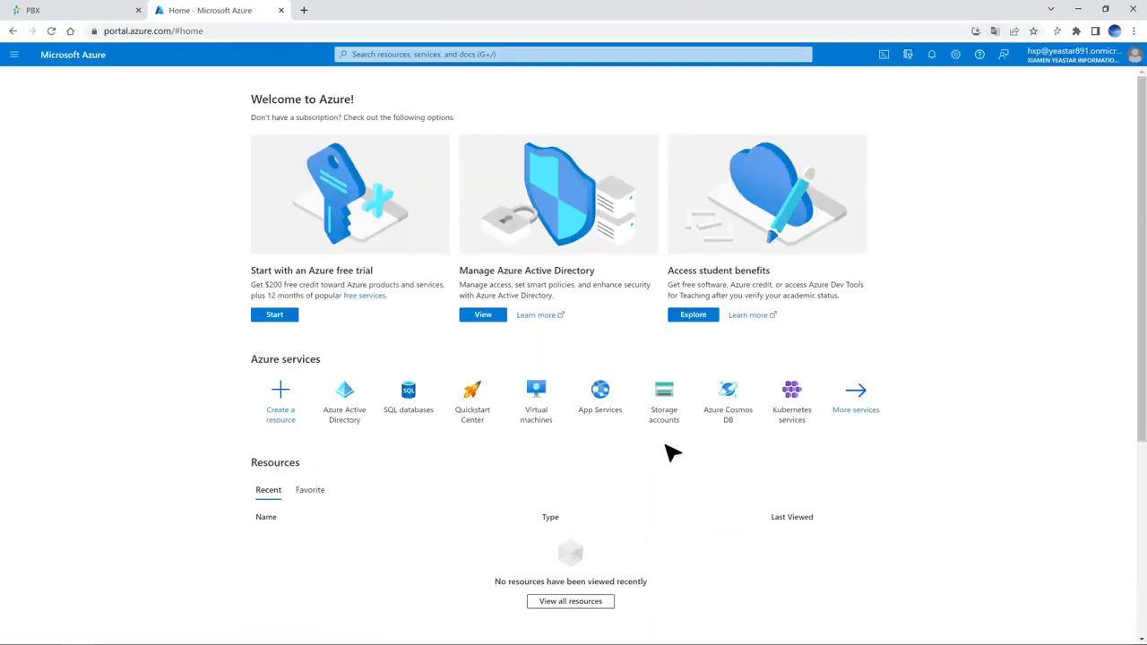
Step: Find Azure Active Directory and start a new app registration from App registrations
{"action": "left_click", "coordinate": [524, 55]}
{"action": "type", "text": "Azure Active Directory"}
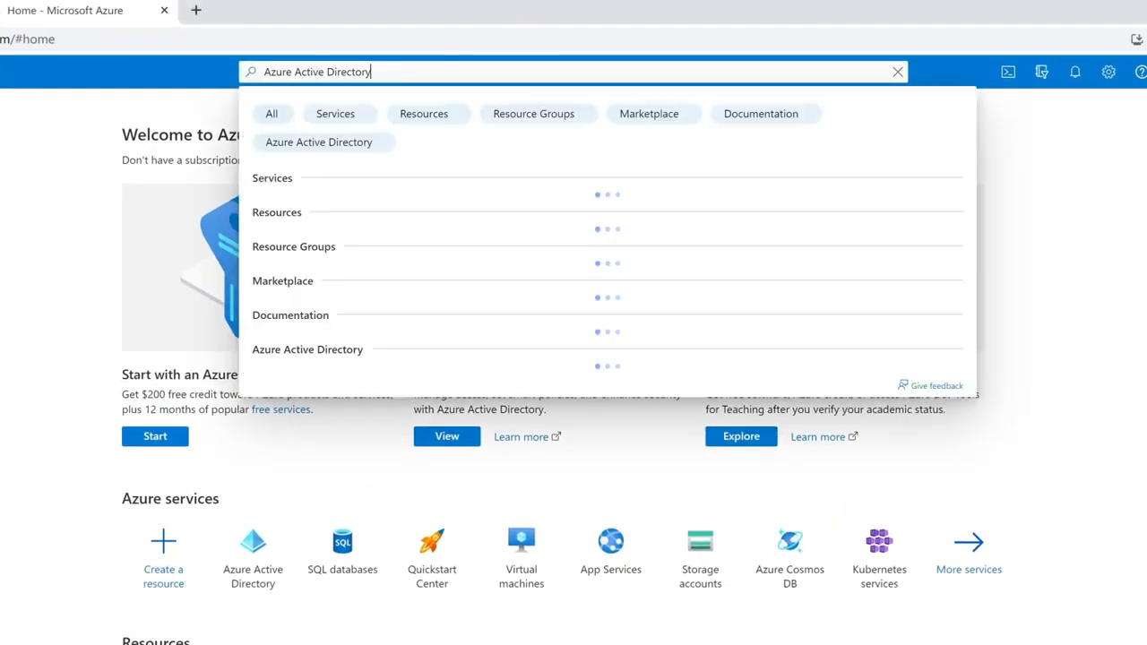
{"action": "left_click", "coordinate": [408, 210]}
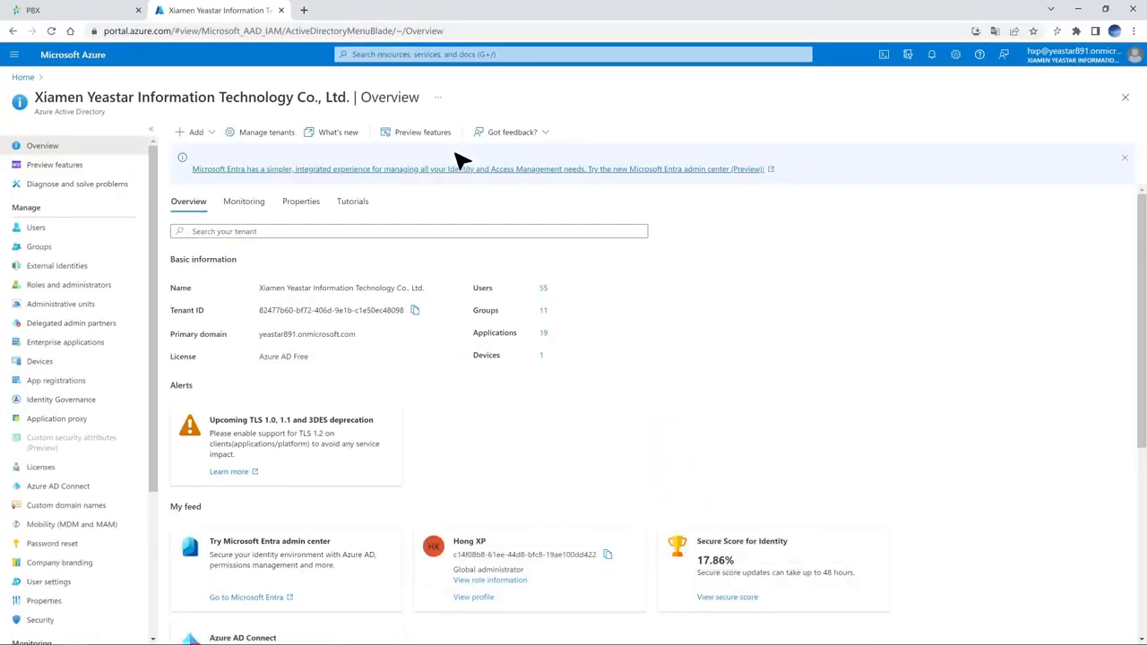
{"action": "left_click", "coordinate": [120, 379]}
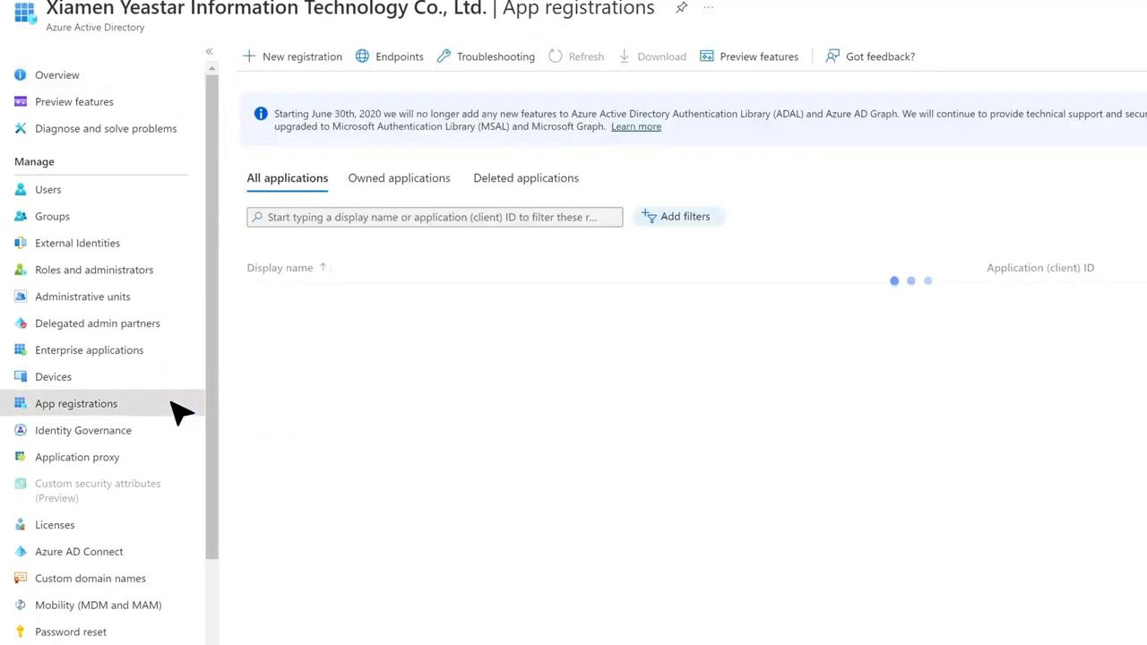
{"action": "left_click", "coordinate": [328, 57]}
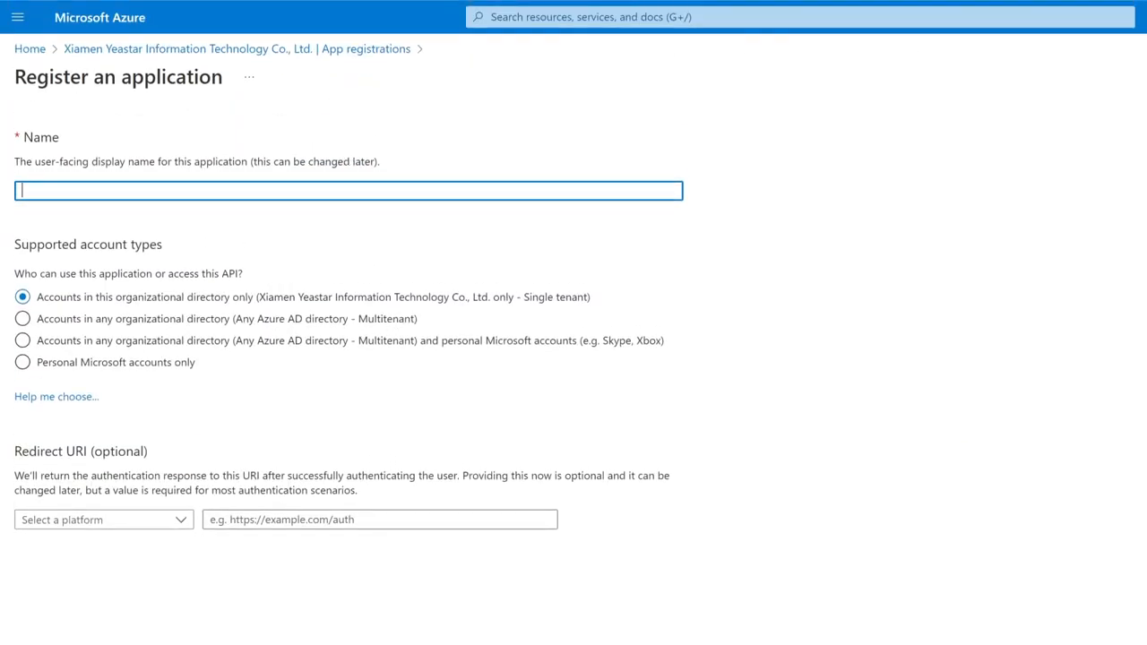
Step: Register Yeastar_PBX as a single-tenant app with the pasted PBX callback as its Web redirect URI
{"action": "left_click", "coordinate": [352, 191]}
{"action": "left_click", "coordinate": [238, 303]}
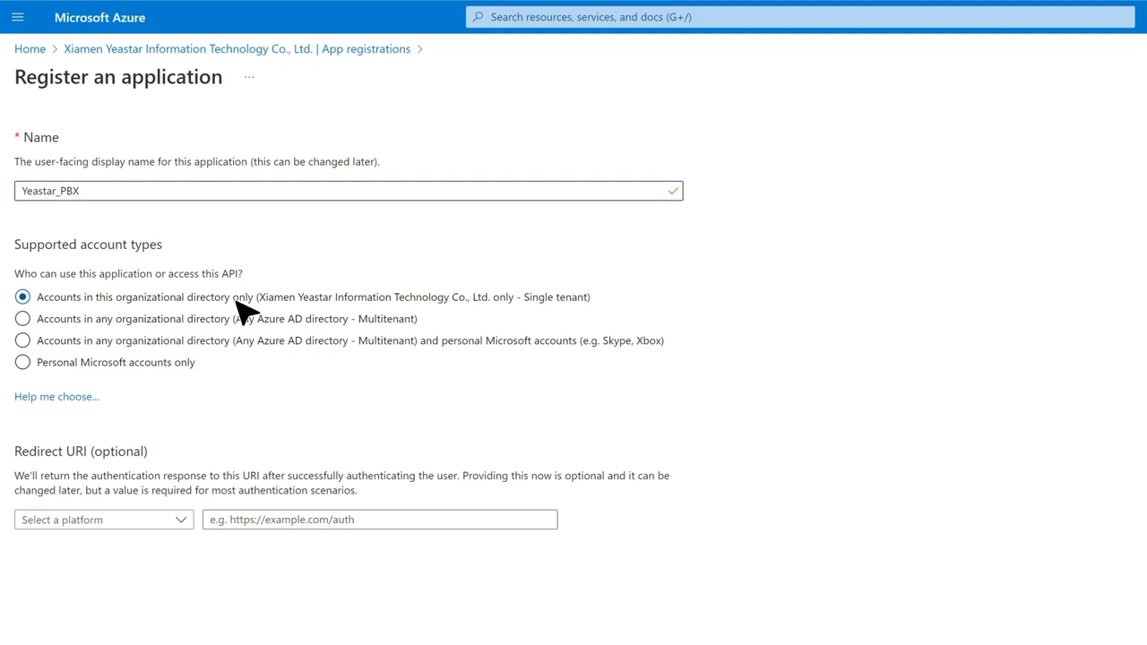
{"action": "left_click", "coordinate": [184, 530]}
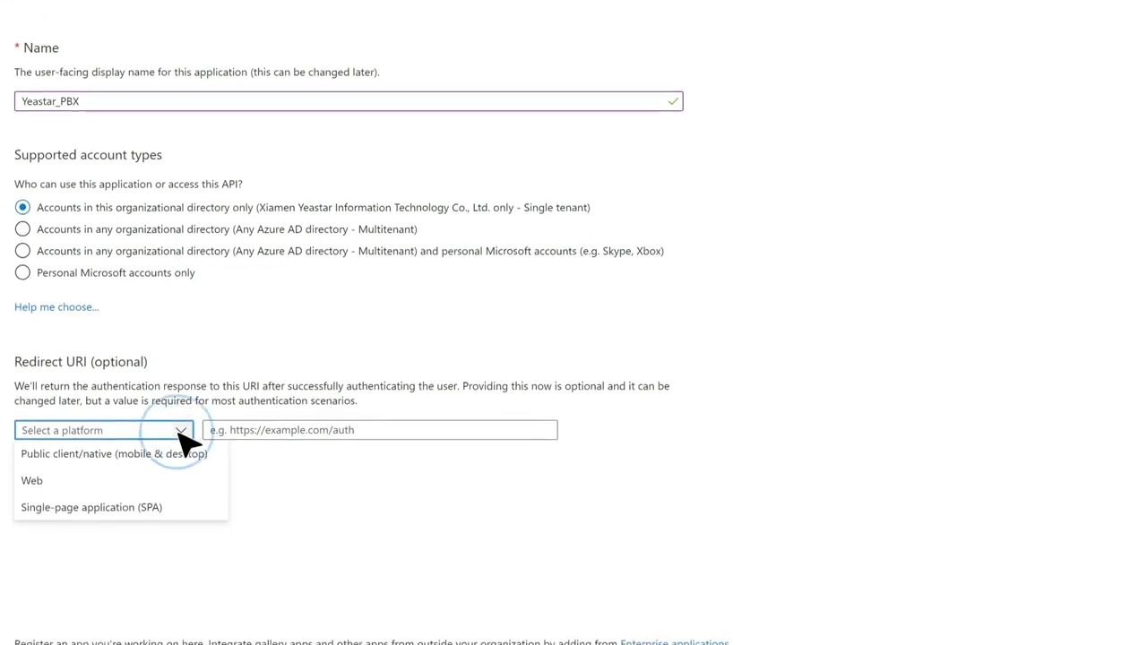
{"action": "left_click", "coordinate": [174, 574]}
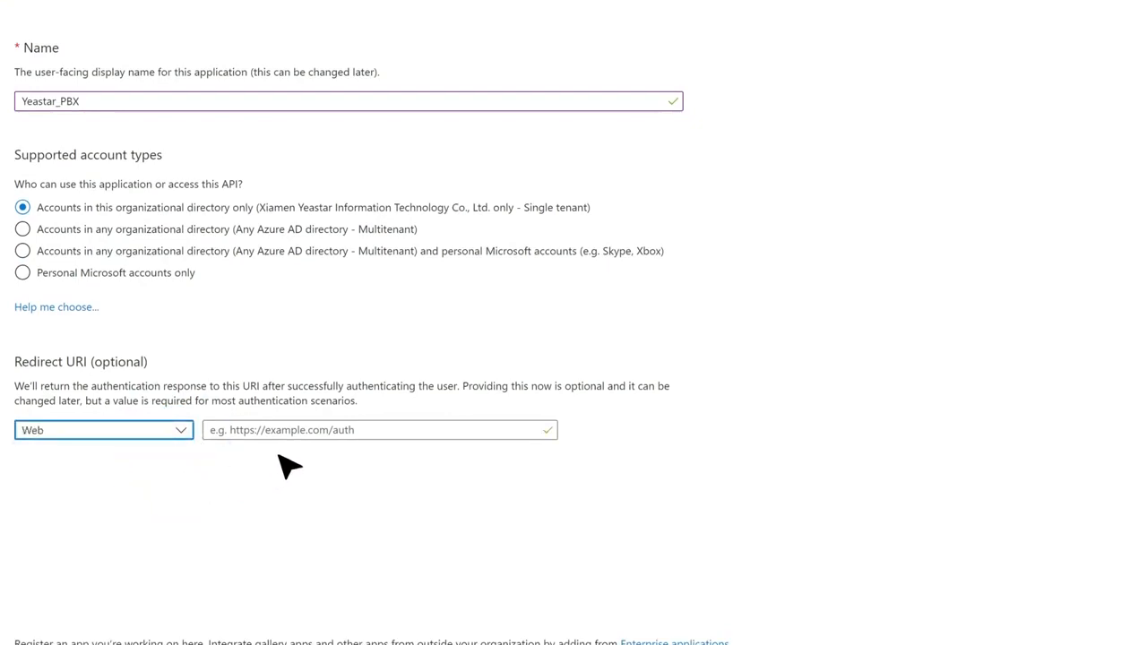
{"action": "left_click", "coordinate": [260, 430]}
{"action": "key", "text": "ctrl+v"}
{"action": "left_click", "coordinate": [384, 479]}
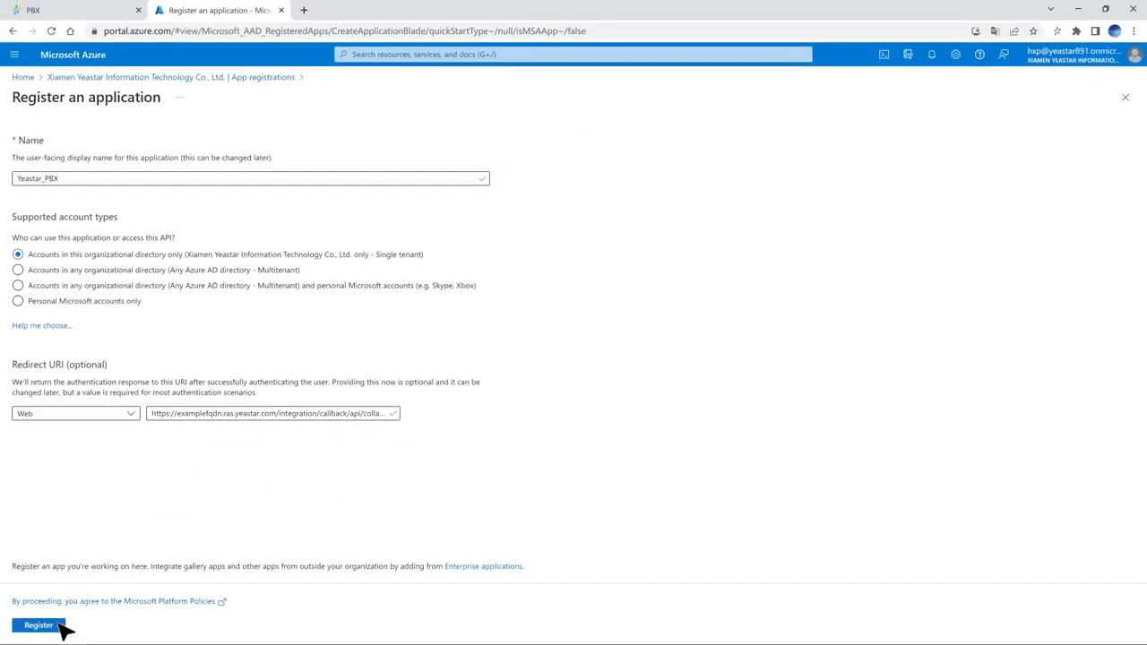
{"action": "left_click", "coordinate": [59, 626]}
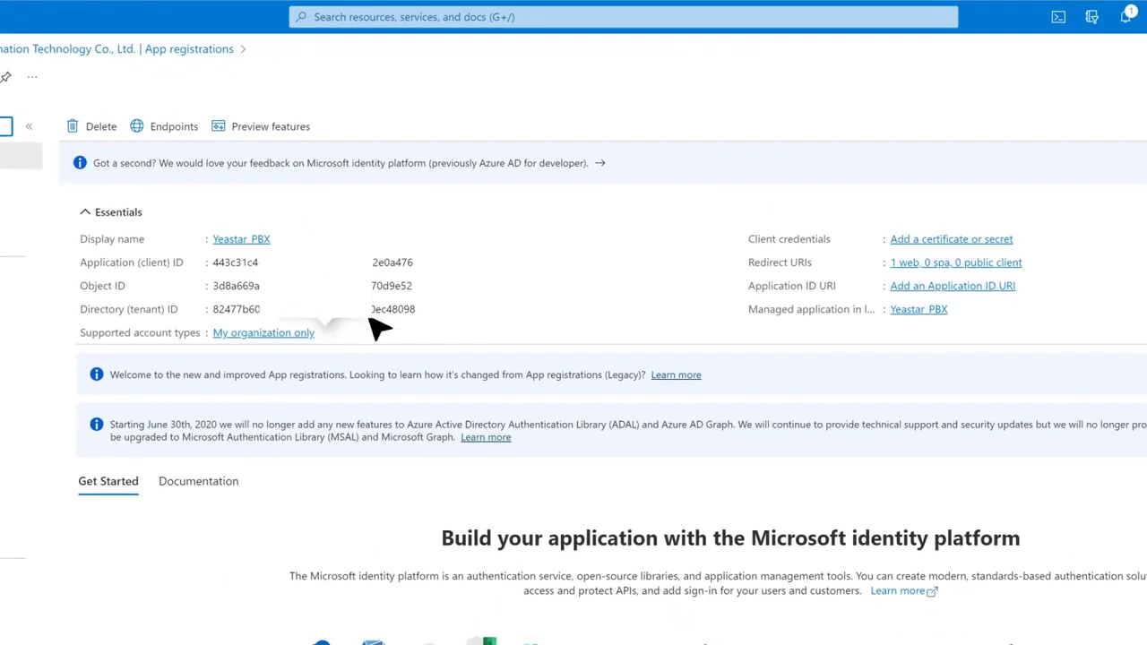
Step: Copy the Application (client) ID from the Yeastar_PBX overview page
{"action": "left_click", "coordinate": [428, 238]}
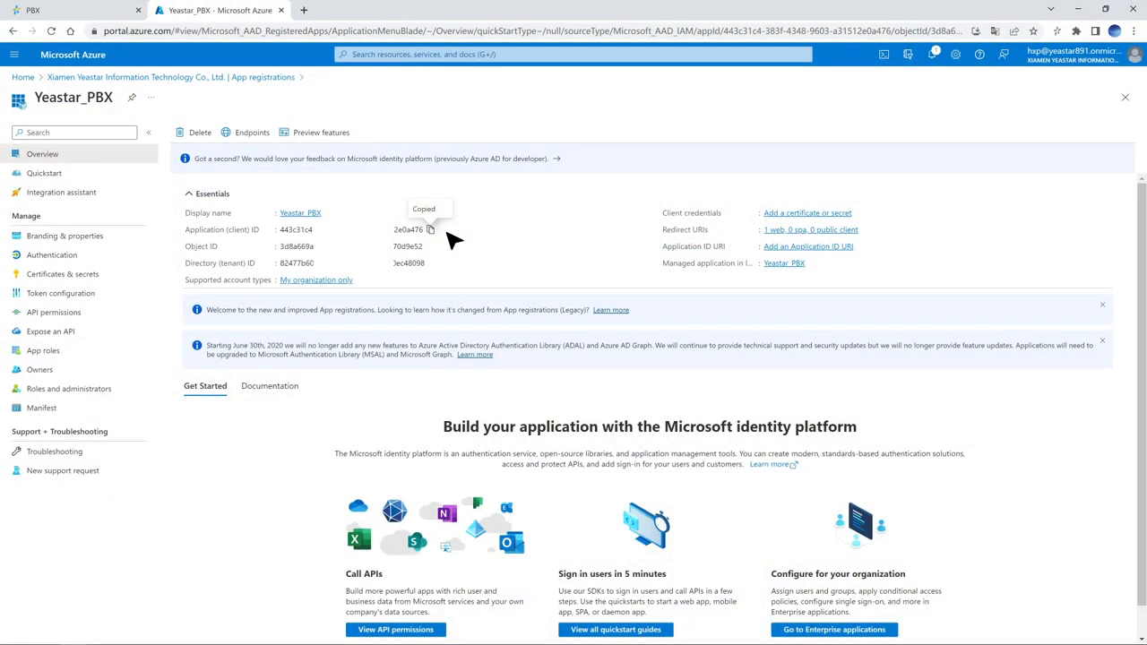
Step: Add the FQDN and local-IP Linkus login redirect URIs under Authentication and save them
{"action": "left_click", "coordinate": [113, 255]}
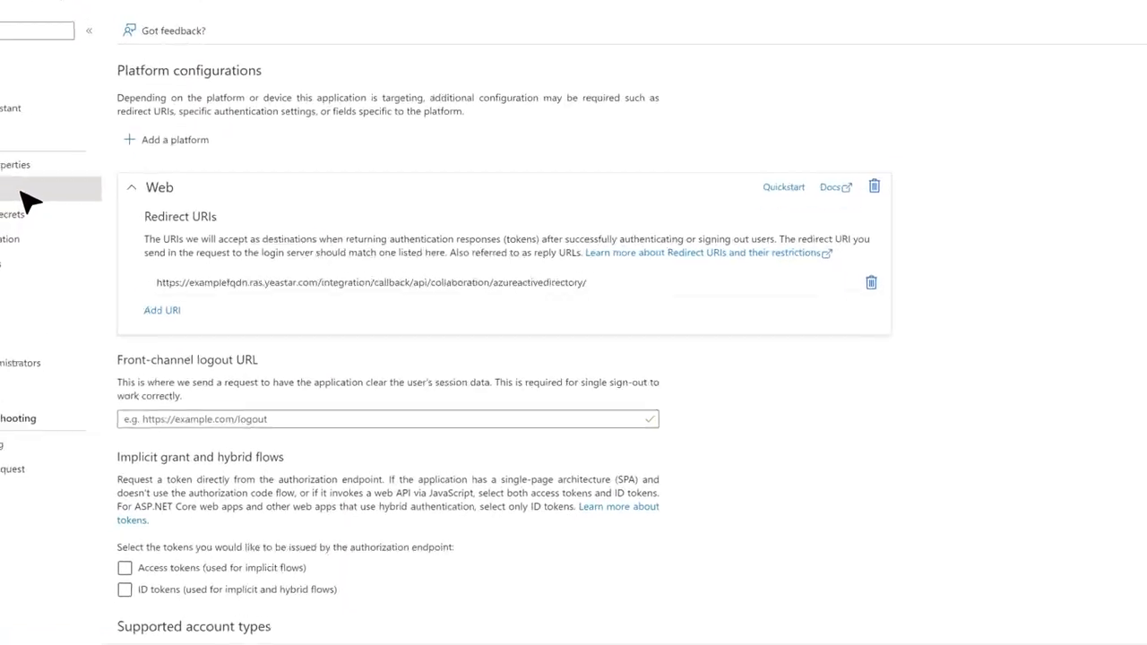
{"action": "left_click", "coordinate": [164, 310]}
{"action": "key", "text": "ctrl+v"}
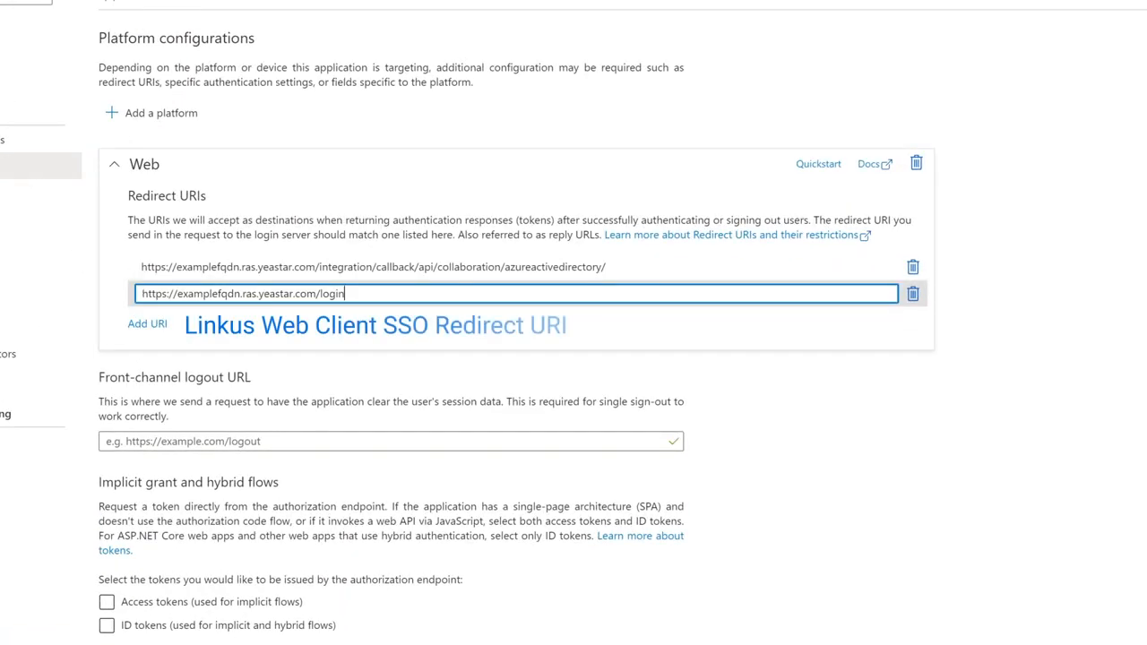
{"action": "left_click", "coordinate": [147, 323]}
{"action": "key", "text": "ctrl+v"}
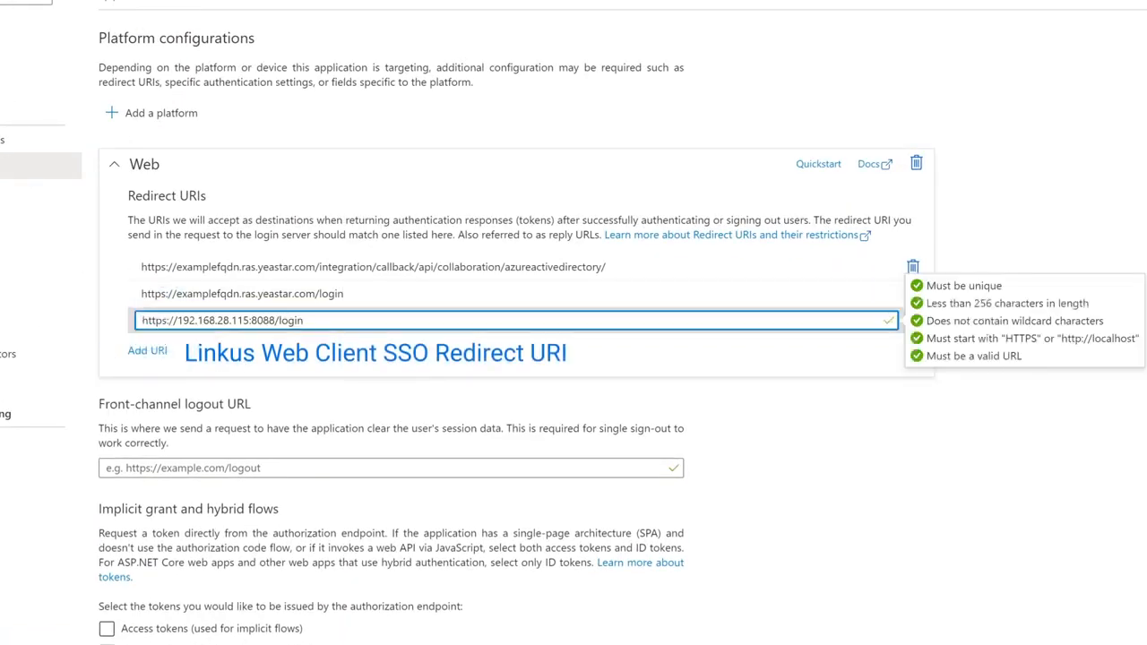
{"action": "left_click", "coordinate": [195, 626]}
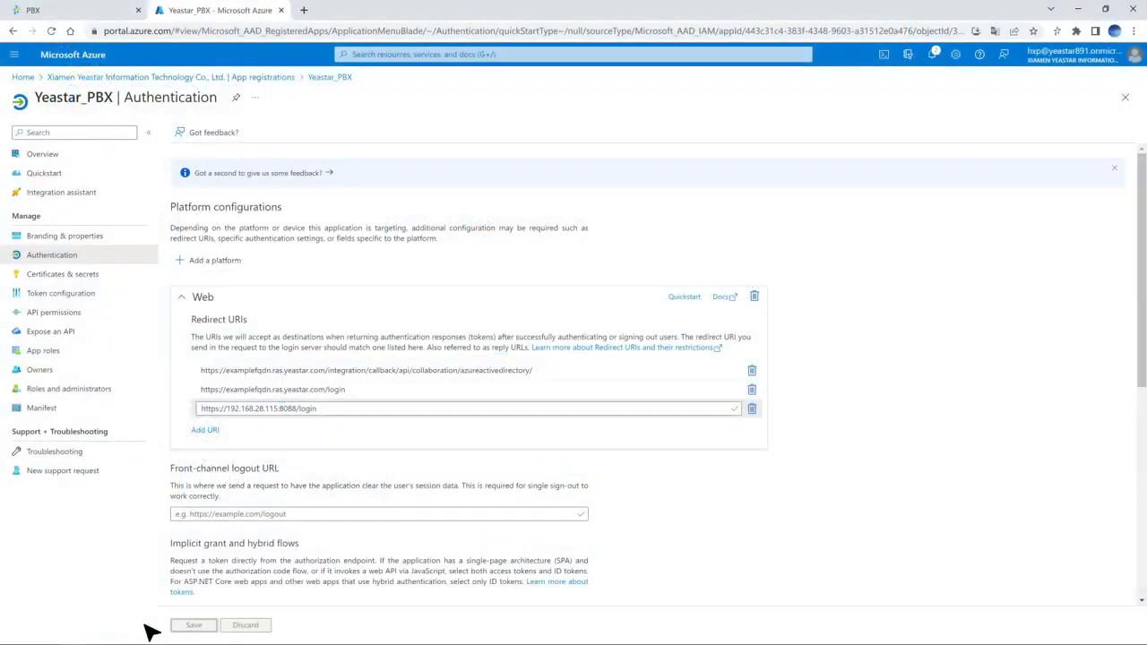
{"action": "left_click", "coordinate": [148, 320]}
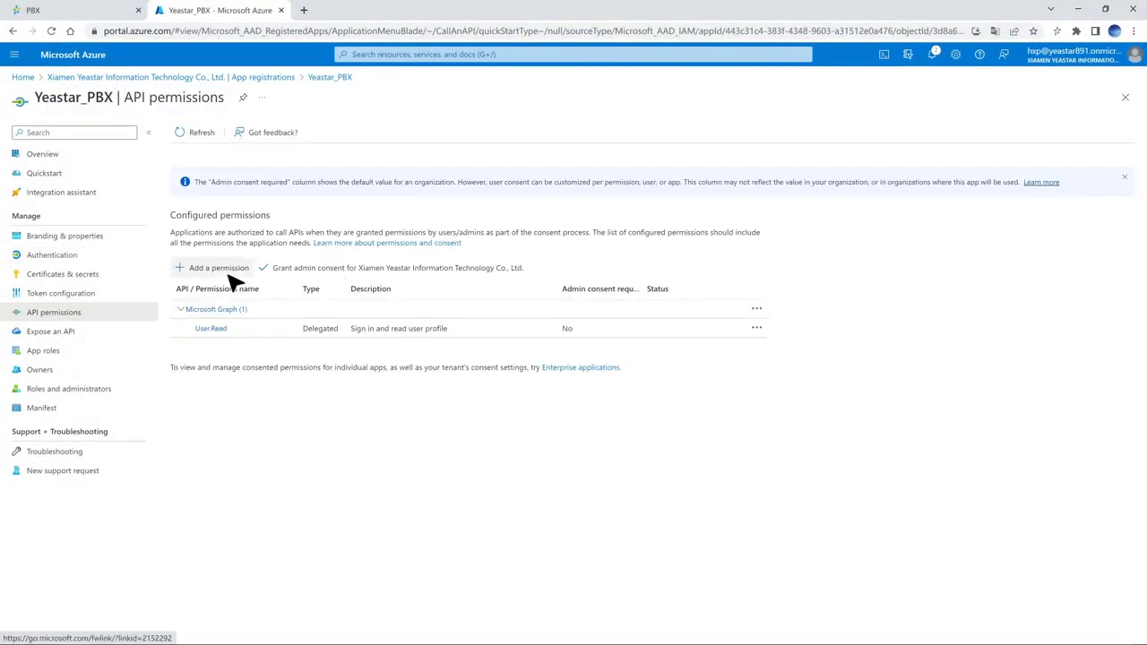
Step: Request Microsoft Graph application permissions, starting with Directory.Read.All
{"action": "left_click", "coordinate": [227, 271]}
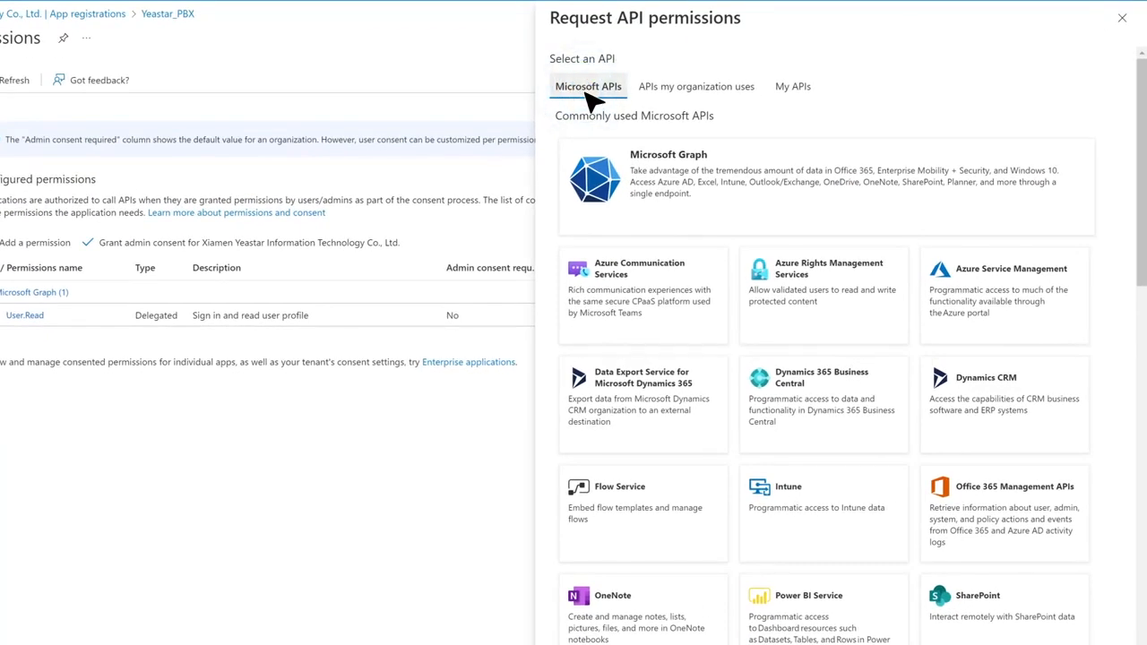
{"action": "left_click", "coordinate": [874, 210]}
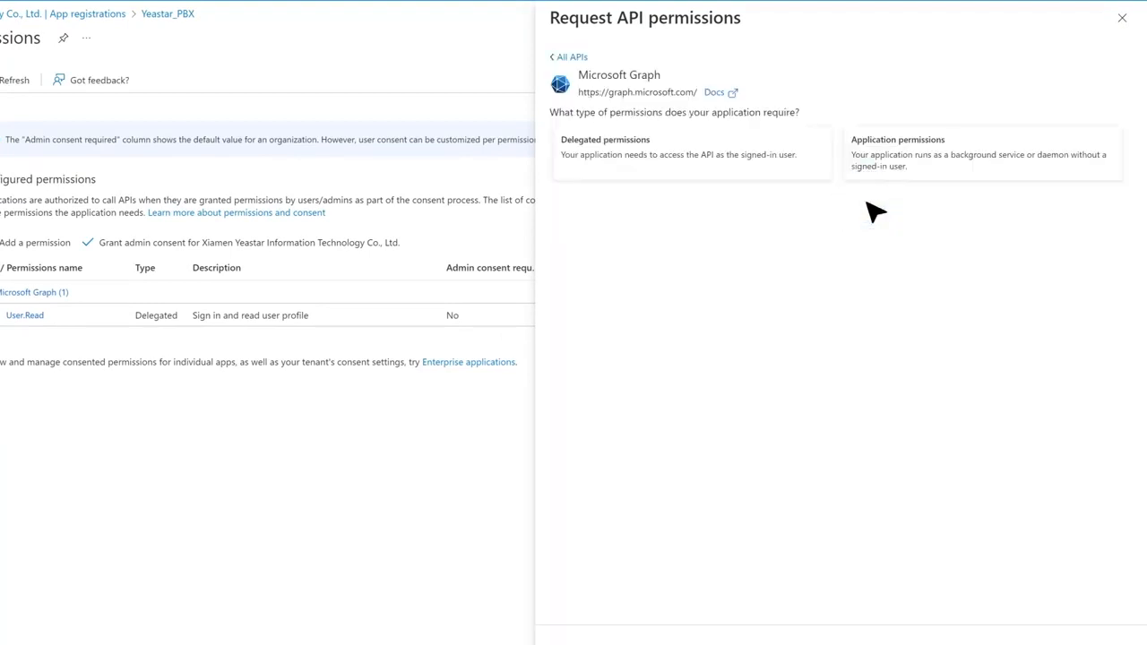
{"action": "left_click", "coordinate": [987, 177]}
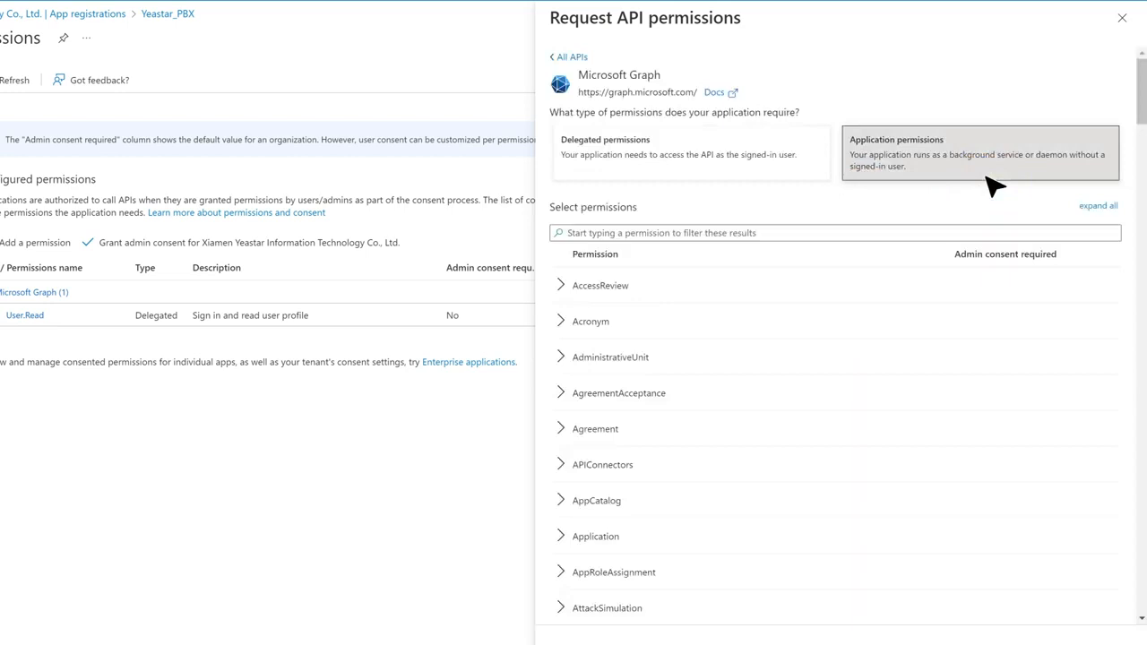
{"action": "left_click", "coordinate": [780, 232]}
{"action": "type", "text": "Directory"}
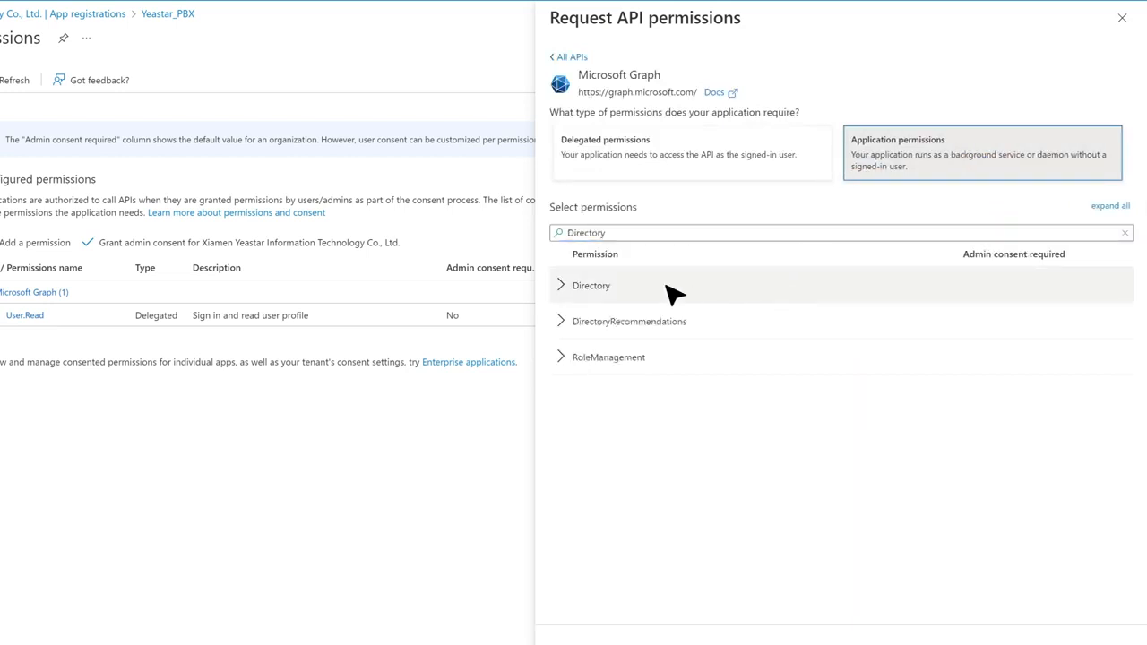
{"action": "left_click", "coordinate": [560, 286]}
{"action": "left_click", "coordinate": [560, 320]}
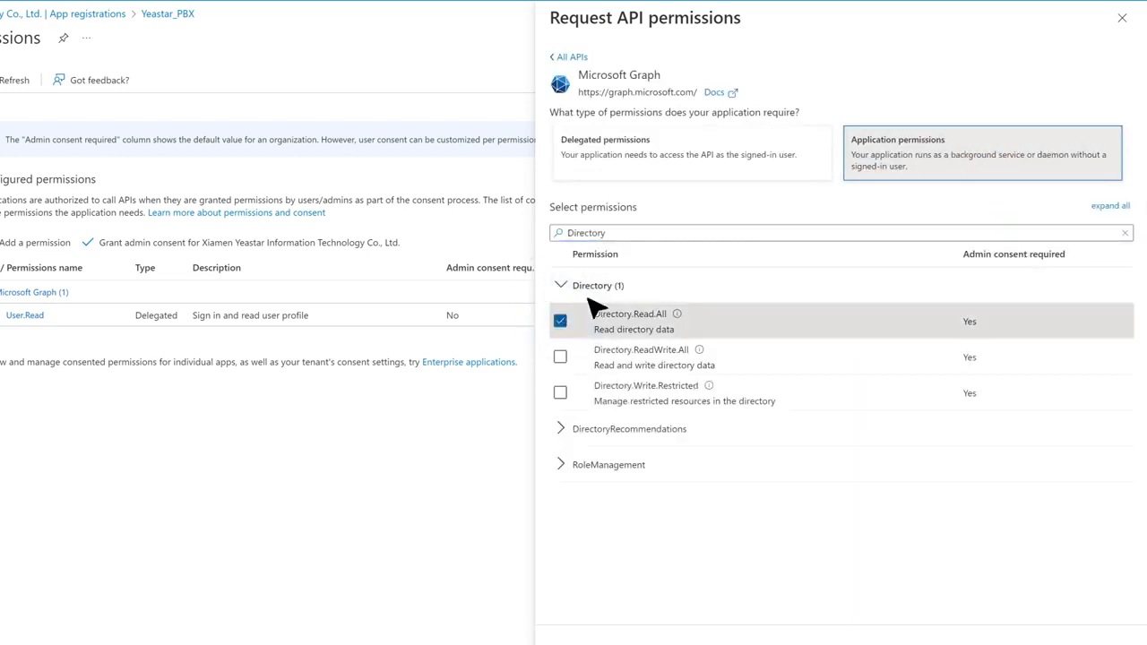
Step: Also tick User.Read.All and Group.Read.All, then add the selected permissions
{"action": "double_click", "coordinate": [586, 232]}
{"action": "type", "text": "User"}
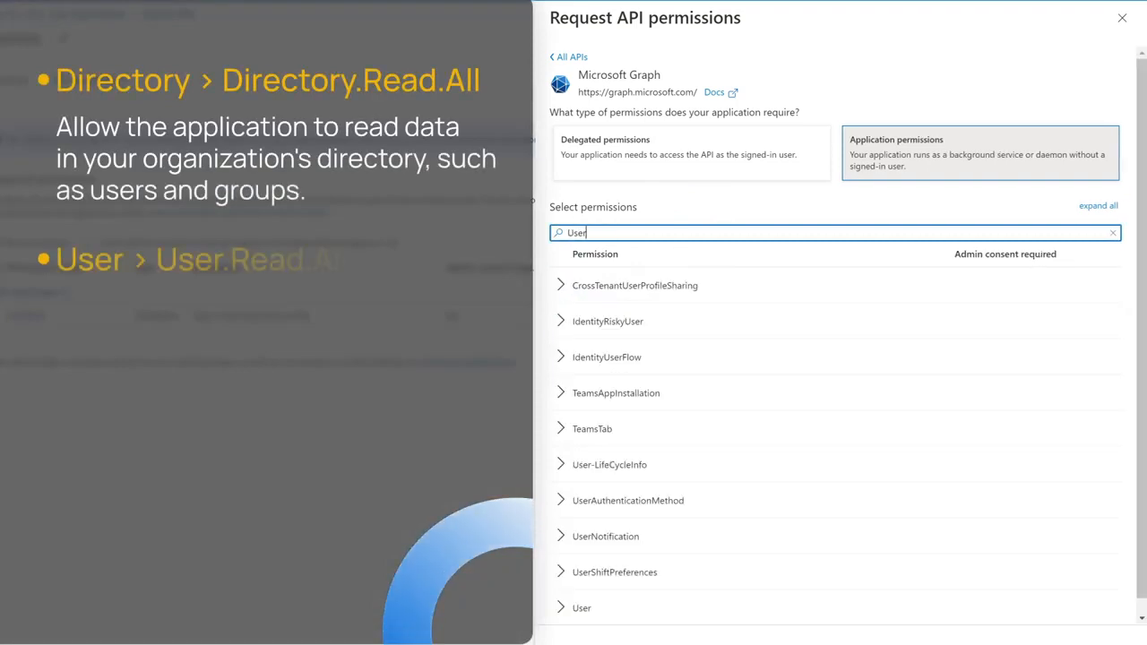
{"action": "left_click", "coordinate": [578, 608]}
{"action": "scroll", "coordinate": [578, 538], "scroll_direction": "down", "scroll_amount": 2}
{"action": "left_click", "coordinate": [560, 536]}
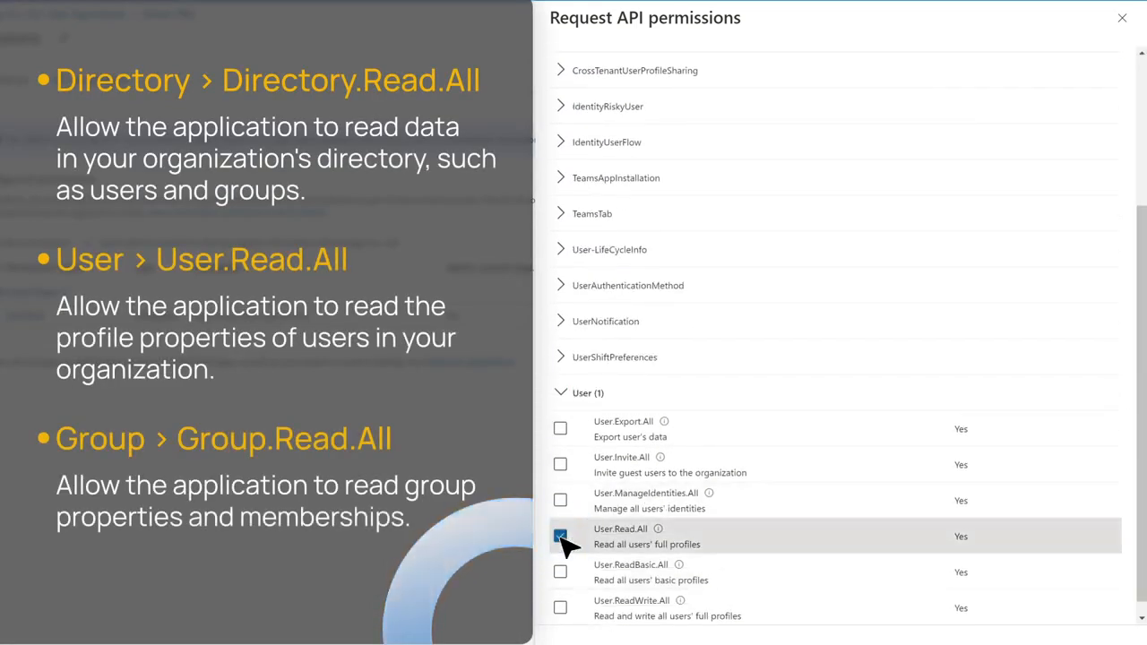
{"action": "scroll", "coordinate": [794, 535], "scroll_direction": "up", "scroll_amount": 3}
{"action": "double_click", "coordinate": [576, 233]}
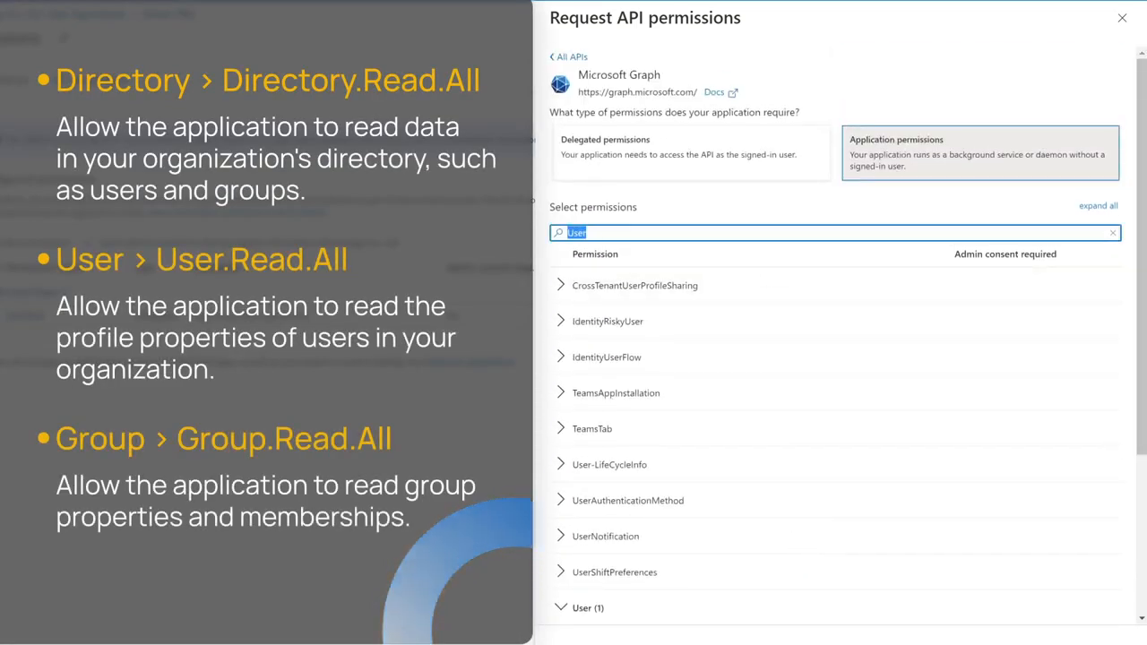
{"action": "type", "text": "Group"}
{"action": "left_click", "coordinate": [561, 322]}
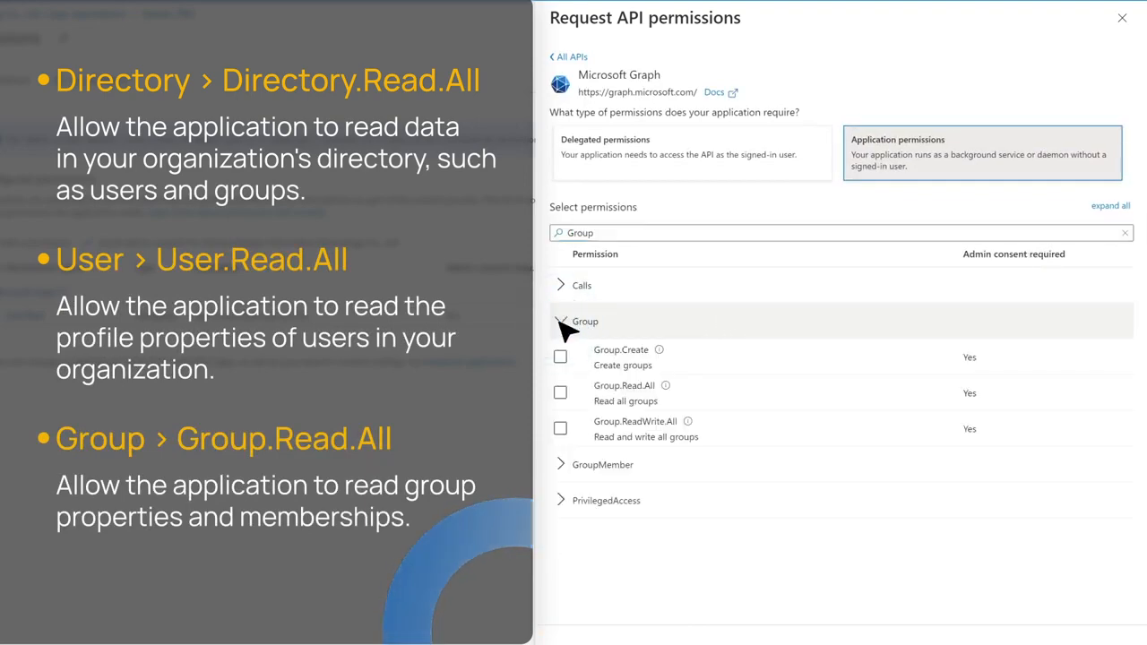
{"action": "left_click", "coordinate": [560, 392]}
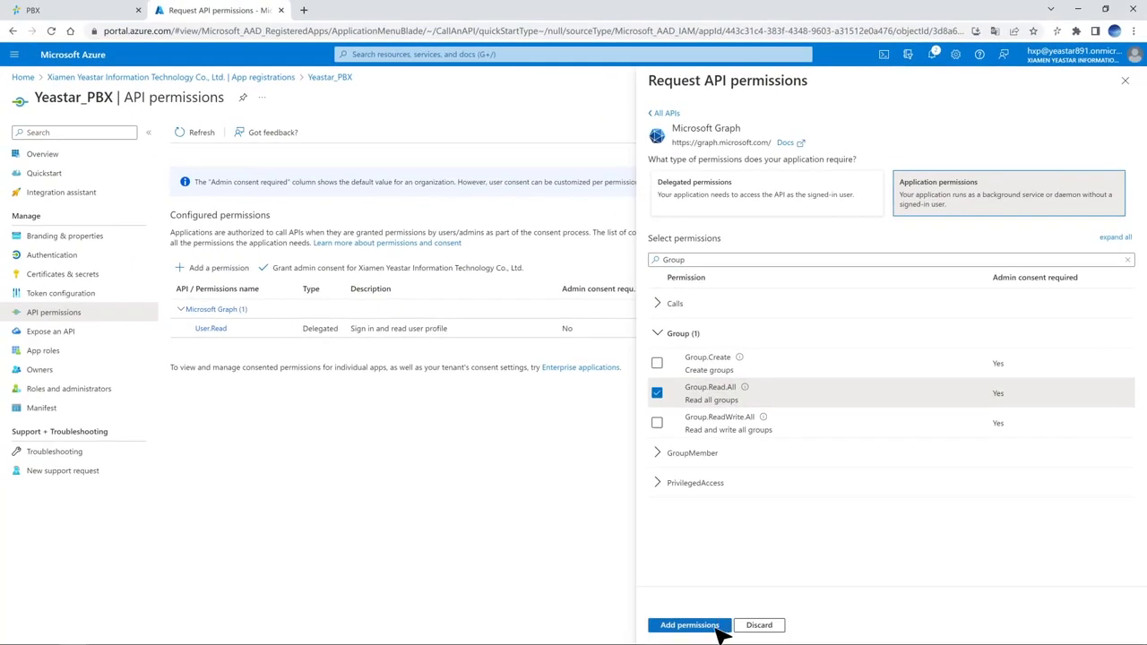
{"action": "left_click", "coordinate": [718, 628]}
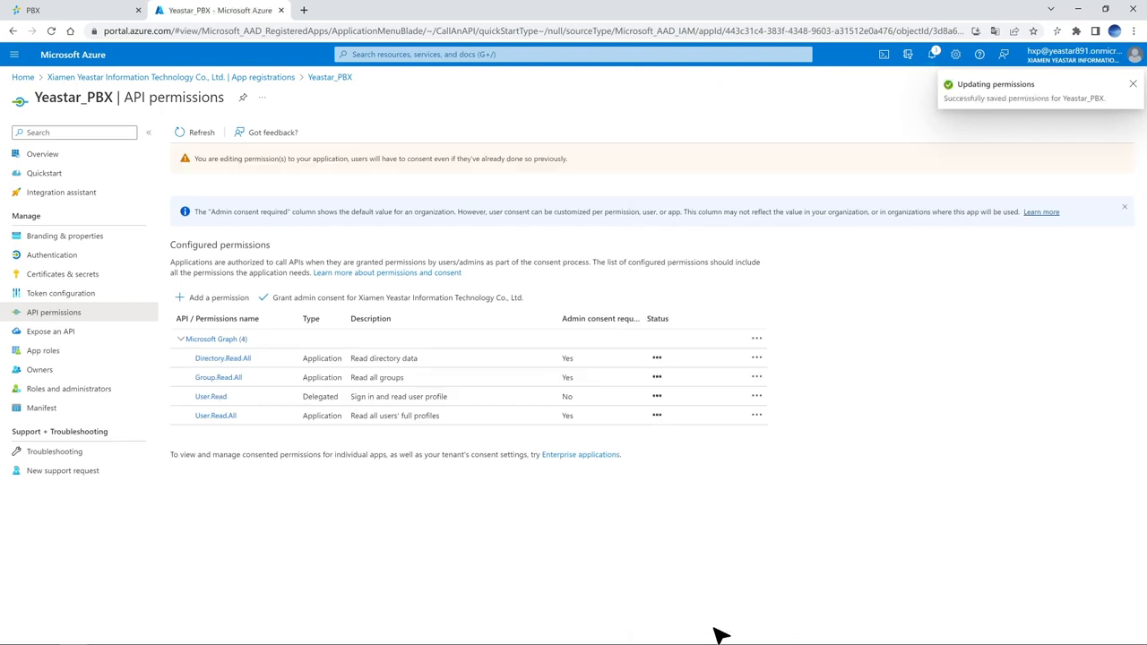
Step: Grant and confirm admin consent for all Yeastar_PBX permissions, then go to Certificates & secrets
{"action": "left_click", "coordinate": [441, 305]}
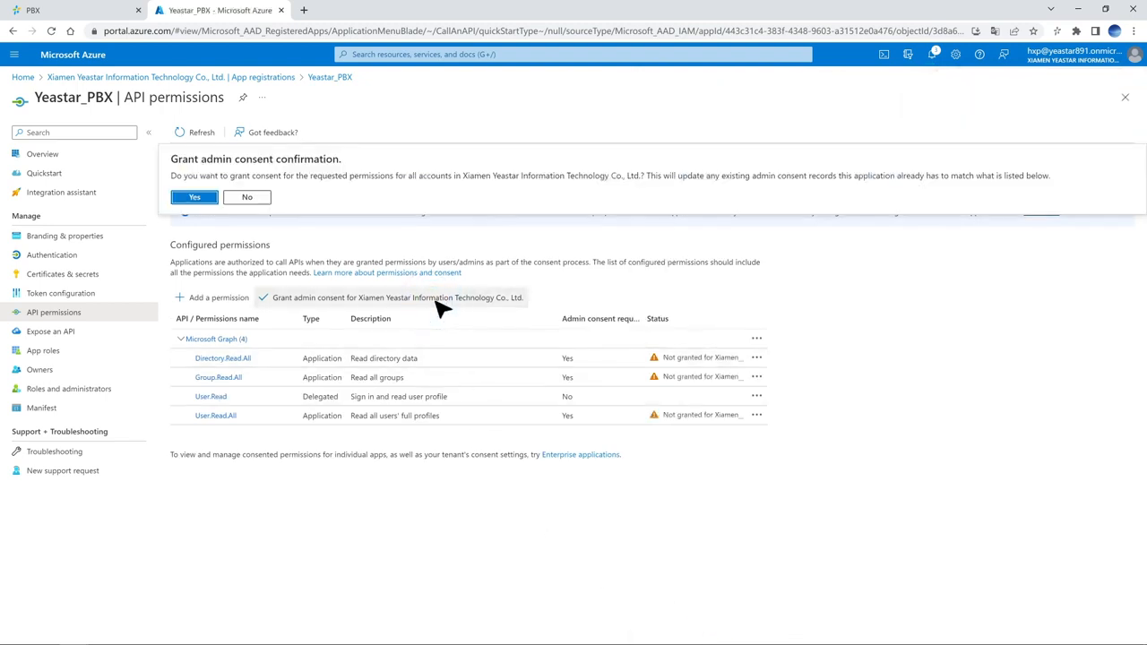
{"action": "left_click", "coordinate": [197, 197]}
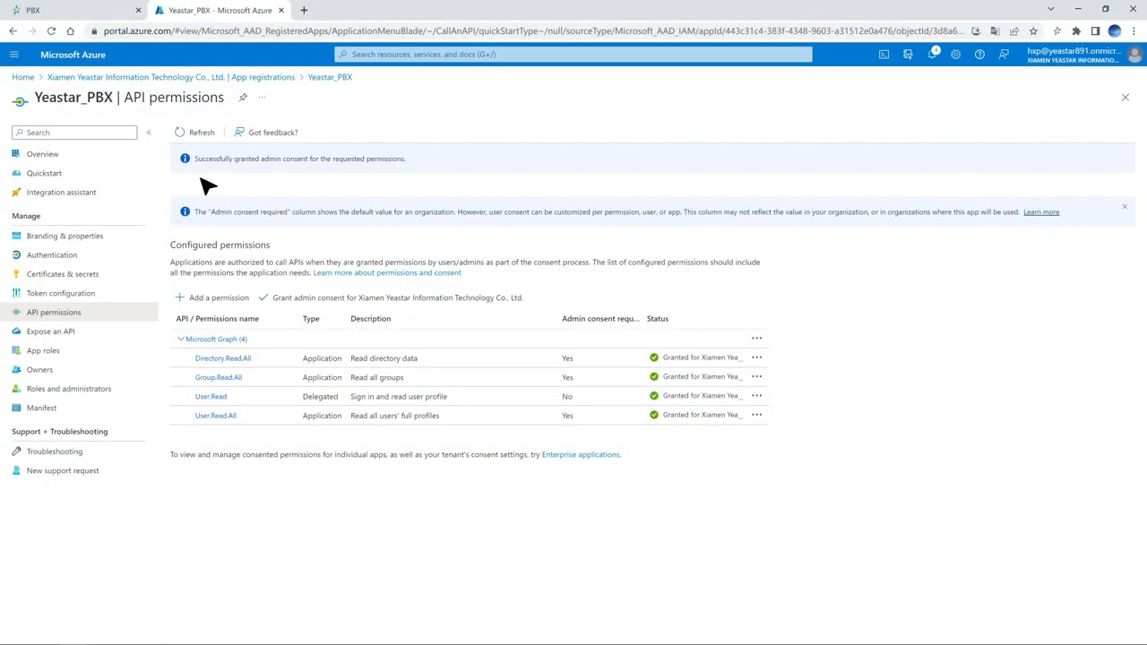
{"action": "left_click", "coordinate": [134, 283]}
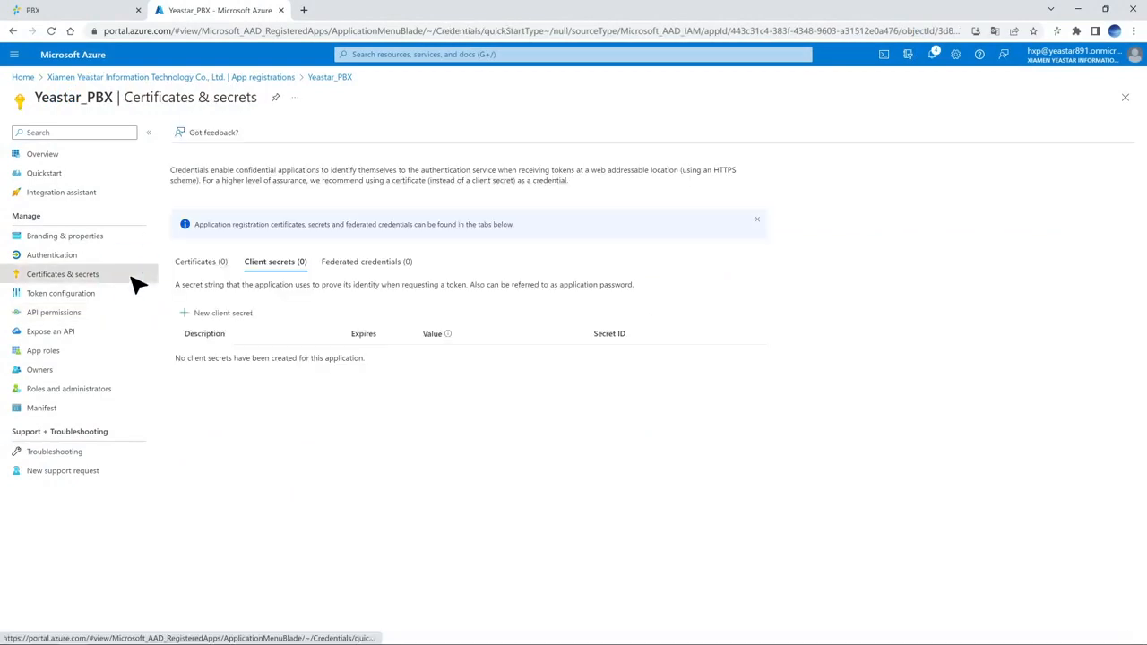
Step: Add a new client secret described 'Yeastar_PBX' with a 24-month expiry
{"action": "left_click", "coordinate": [250, 315]}
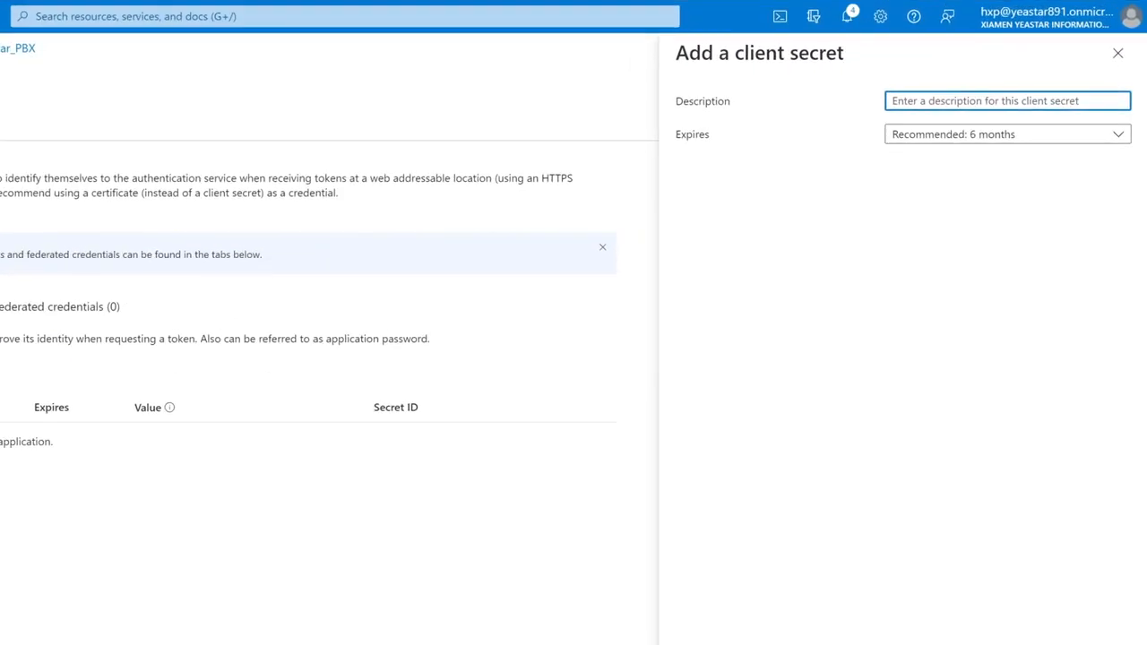
{"action": "left_click", "coordinate": [1074, 114]}
{"action": "type", "text": "Yeastar_PBX"}
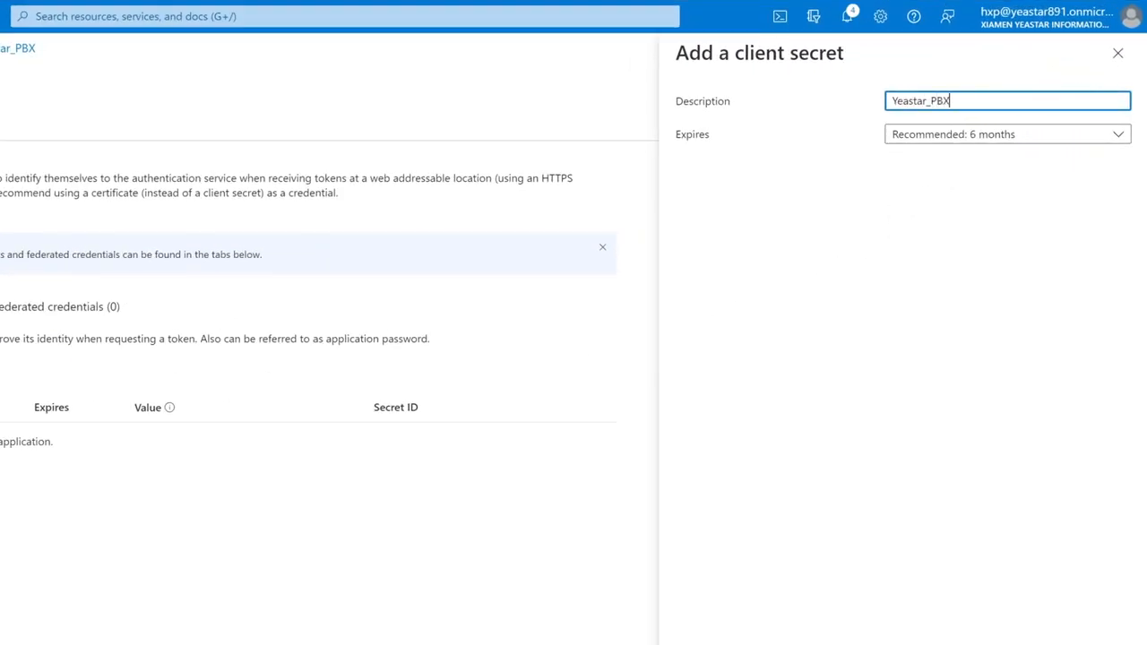
{"action": "left_click", "coordinate": [1120, 136]}
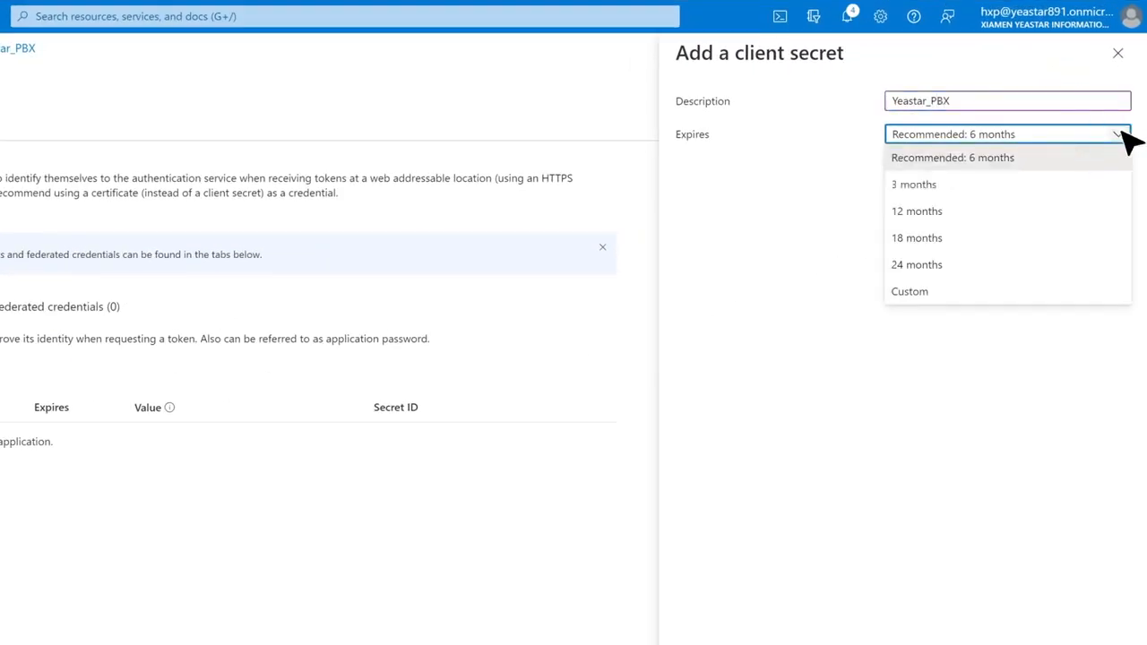
{"action": "left_click", "coordinate": [1035, 262]}
{"action": "left_click", "coordinate": [843, 626]}
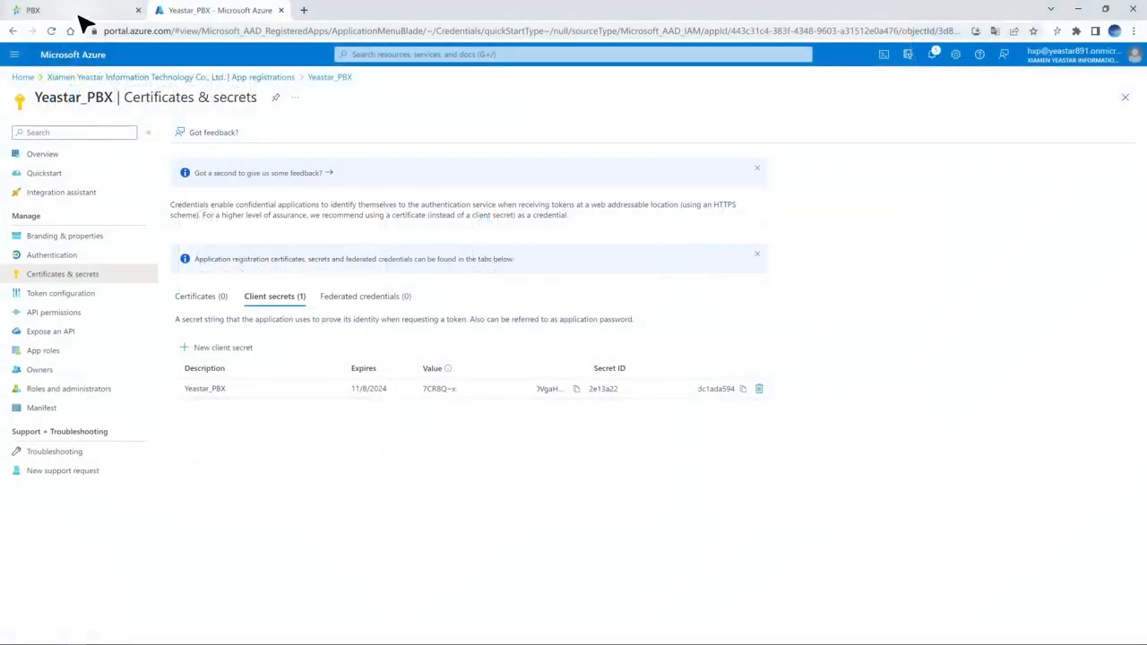
Step: Log in to the PBX and start the Microsoft 365 integration under Integrations > User Sync & SSO
{"action": "left_click", "coordinate": [79, 16]}
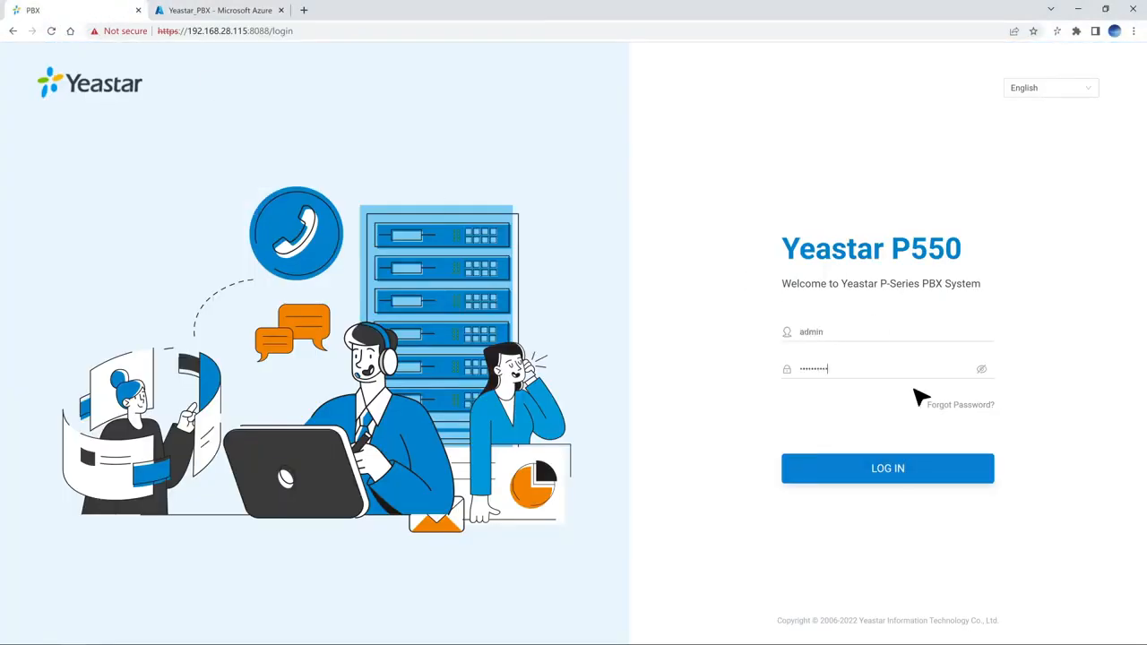
{"action": "left_click", "coordinate": [946, 470]}
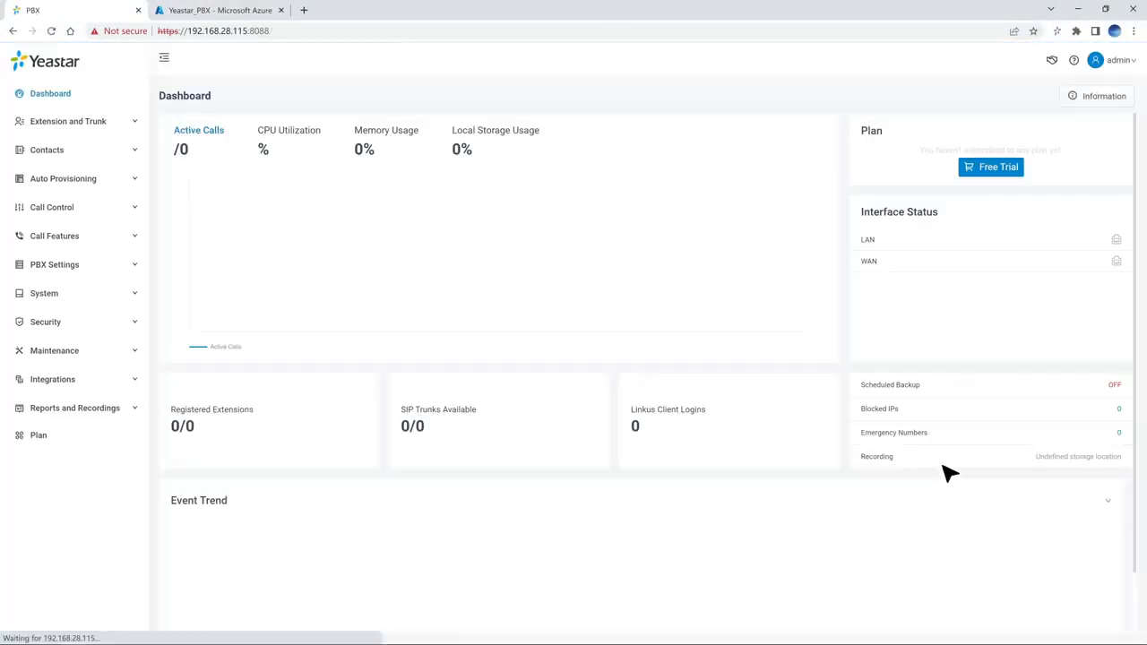
{"action": "left_click", "coordinate": [143, 386]}
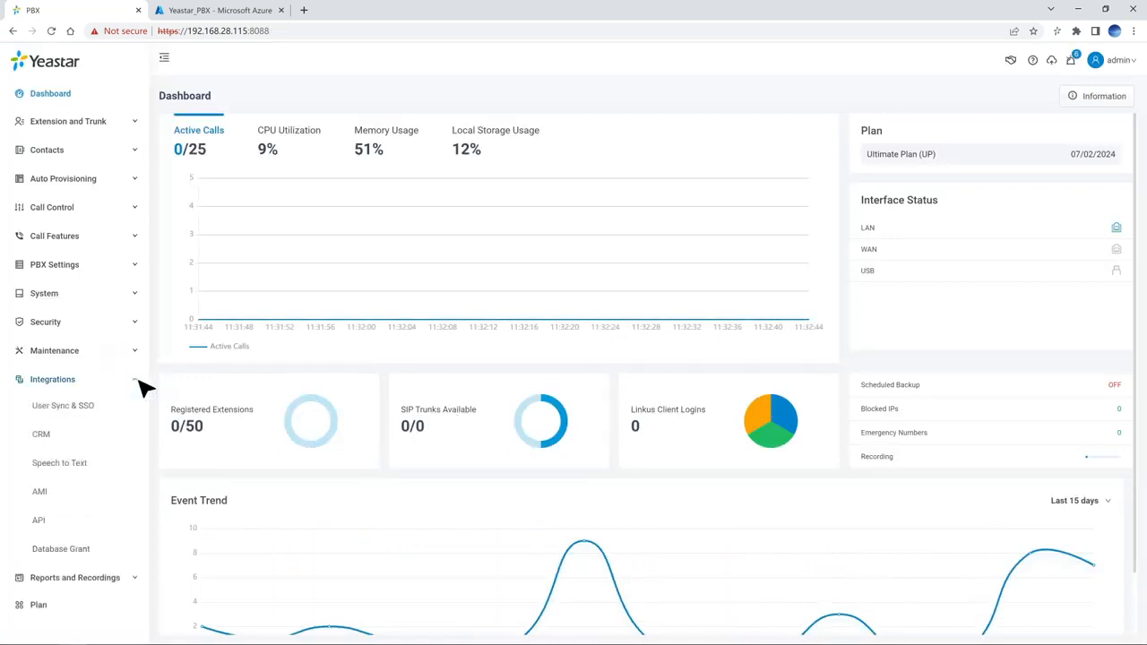
{"action": "left_click", "coordinate": [131, 410]}
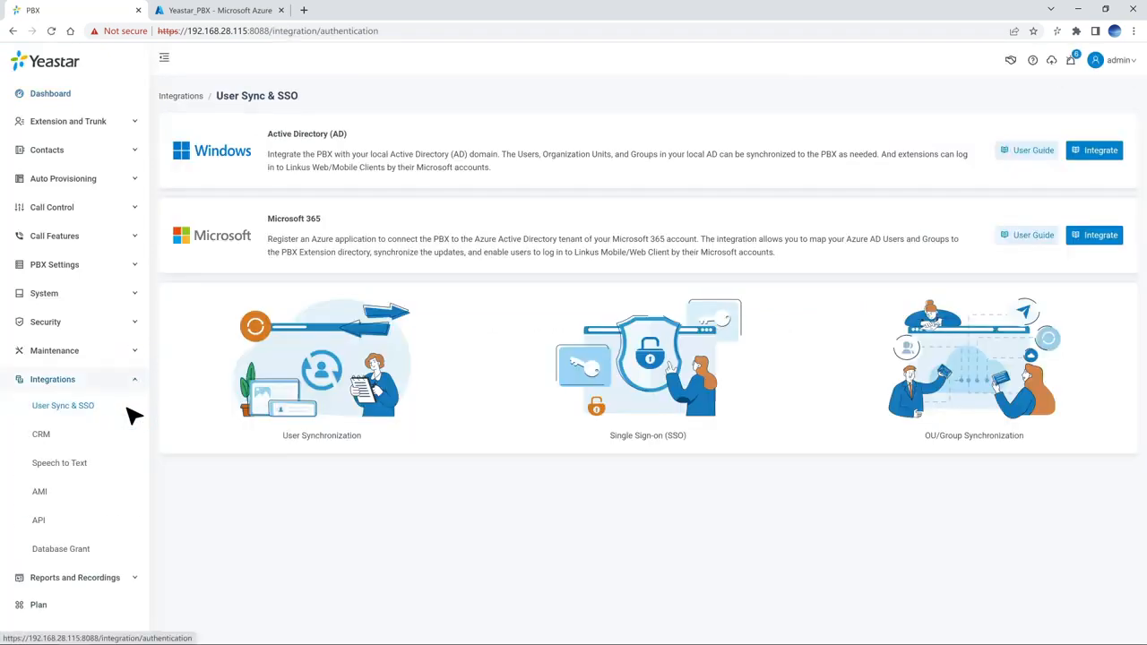
{"action": "left_click", "coordinate": [1115, 238]}
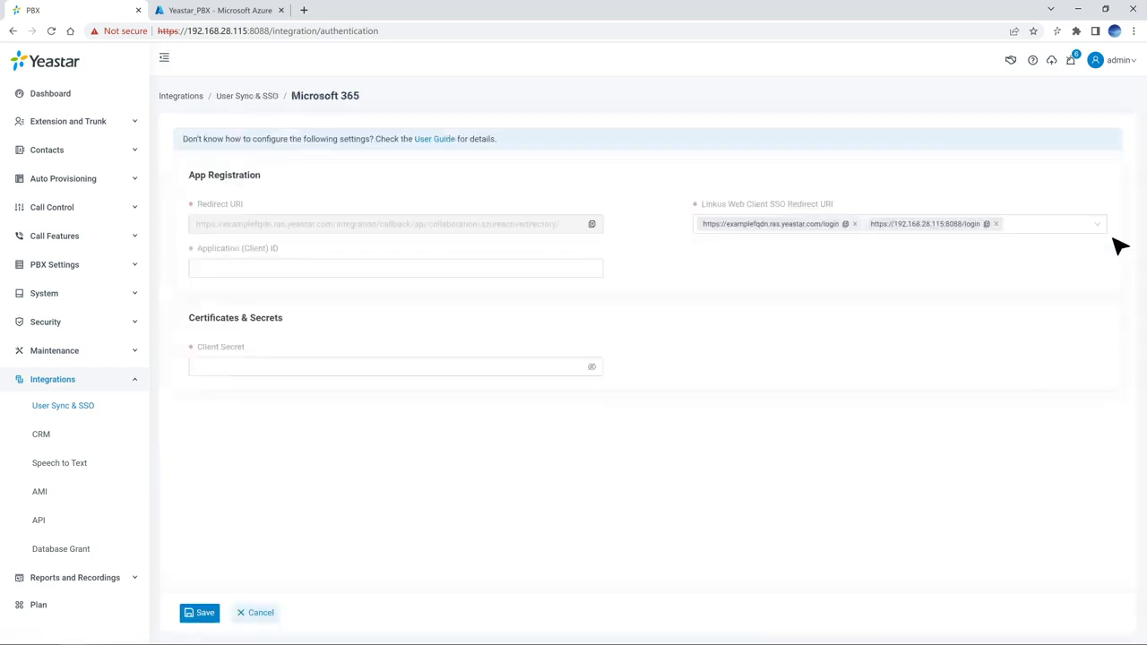
Step: Paste the Azure app's client ID and client secret into the form and save
{"action": "left_click", "coordinate": [506, 268]}
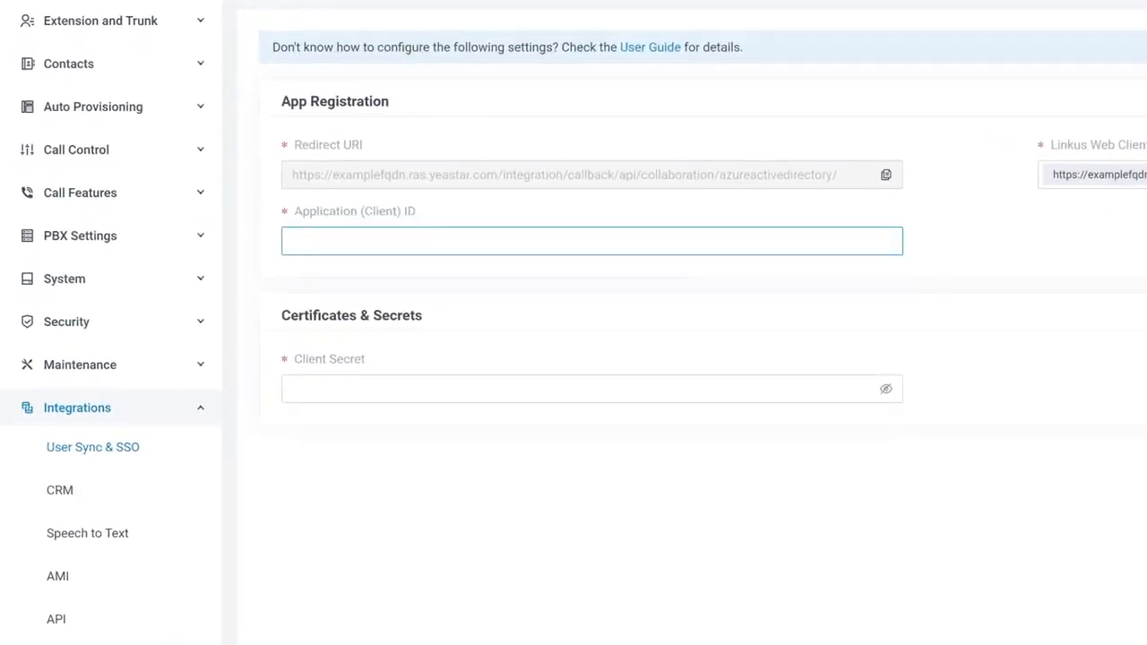
{"action": "key", "text": "ctrl+v"}
{"action": "left_click", "coordinate": [728, 395]}
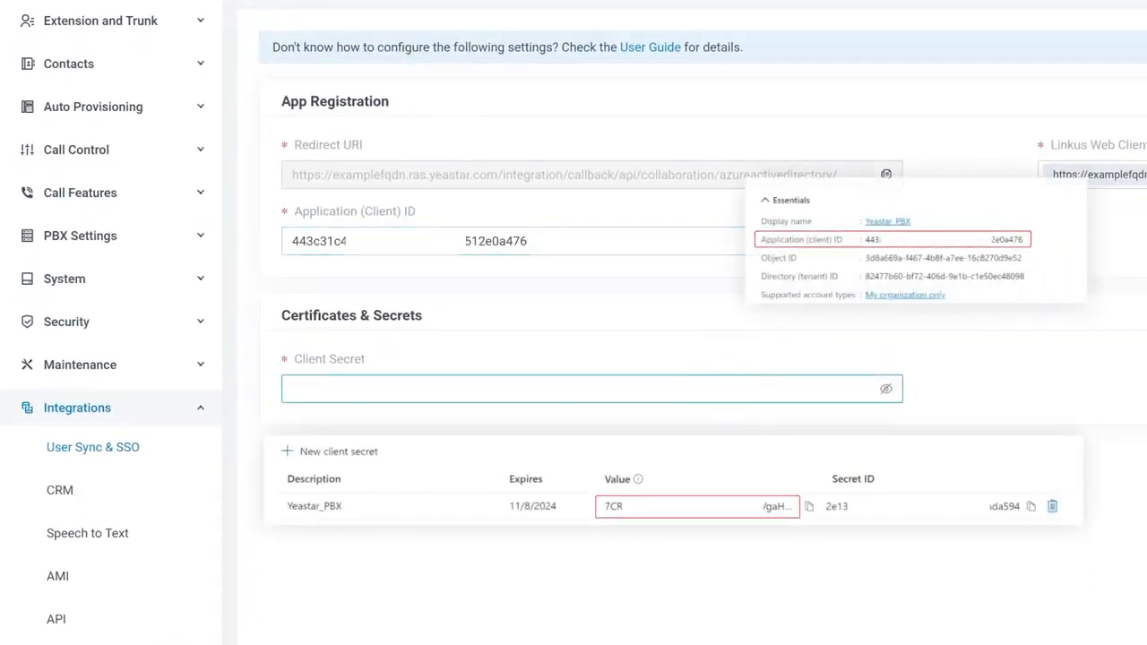
{"action": "key", "text": "ctrl+v"}
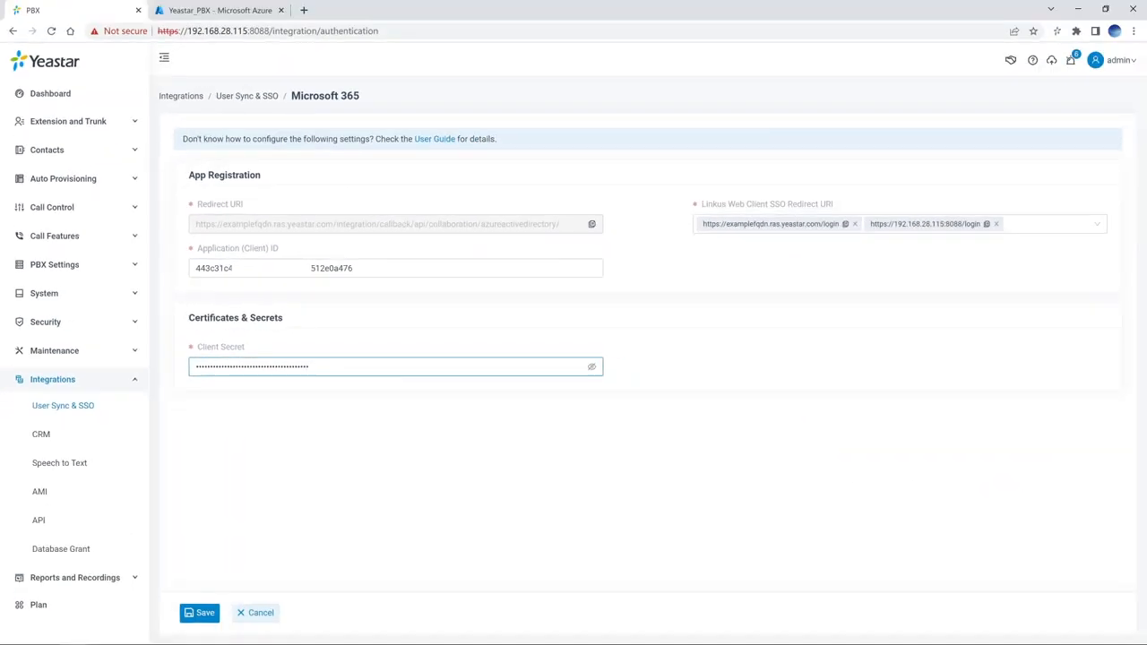
{"action": "left_click", "coordinate": [204, 614]}
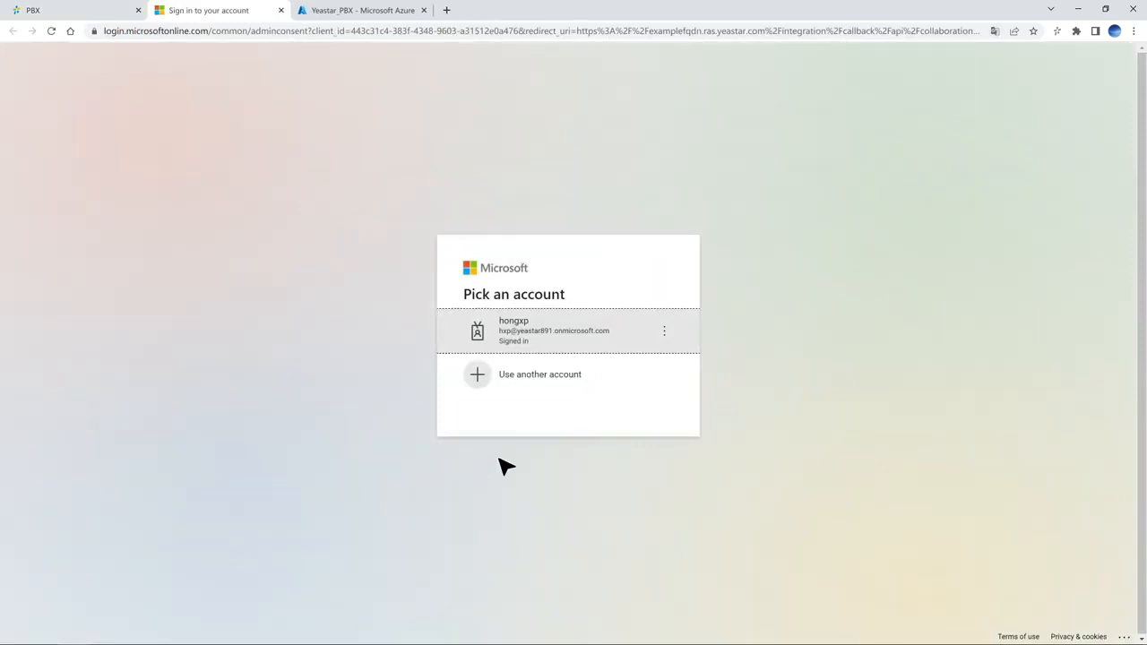
Step: Approve the Yeastar_PBX permissions with the signed-in admin account and acknowledge the initialization success message
{"action": "left_click", "coordinate": [643, 329]}
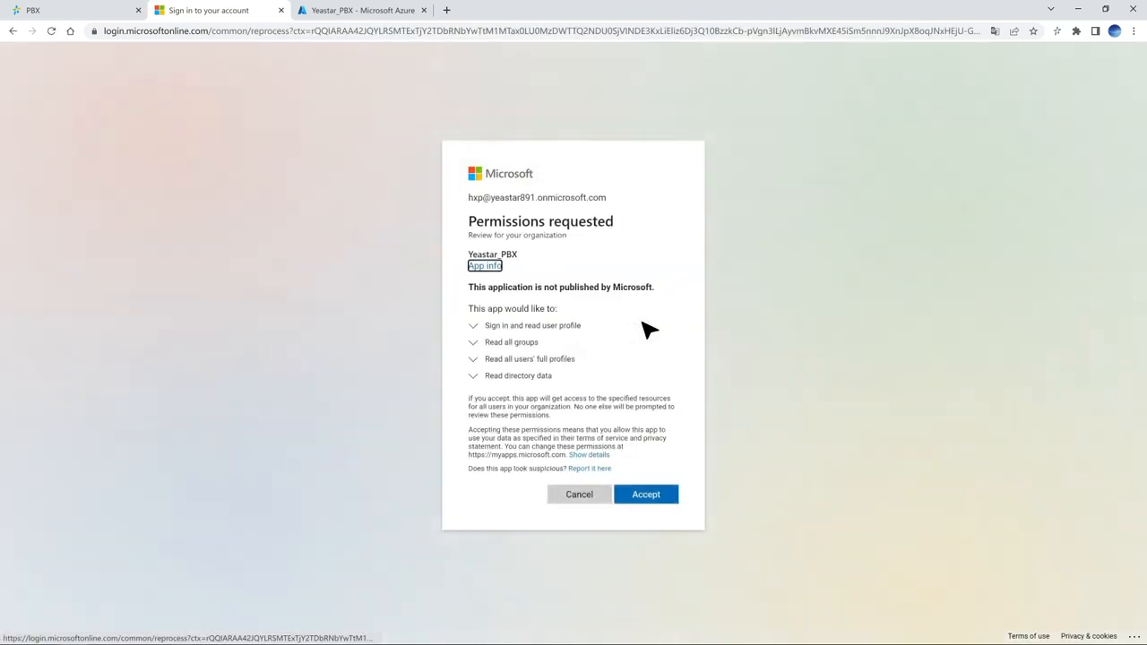
{"action": "left_click", "coordinate": [665, 495]}
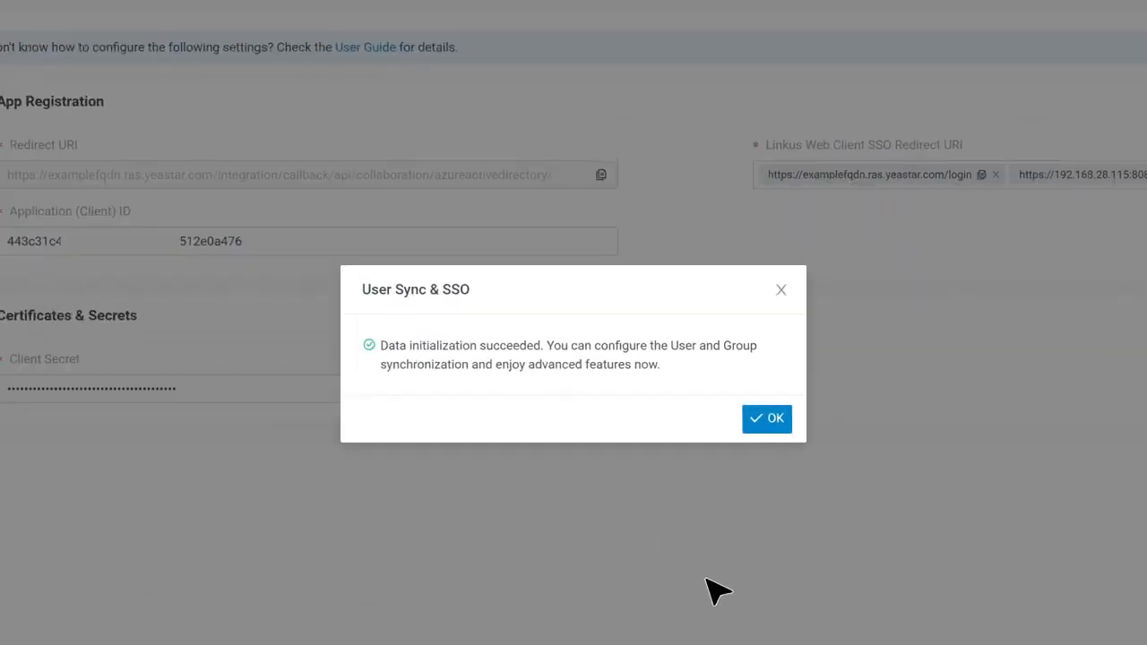
{"action": "left_click", "coordinate": [774, 425]}
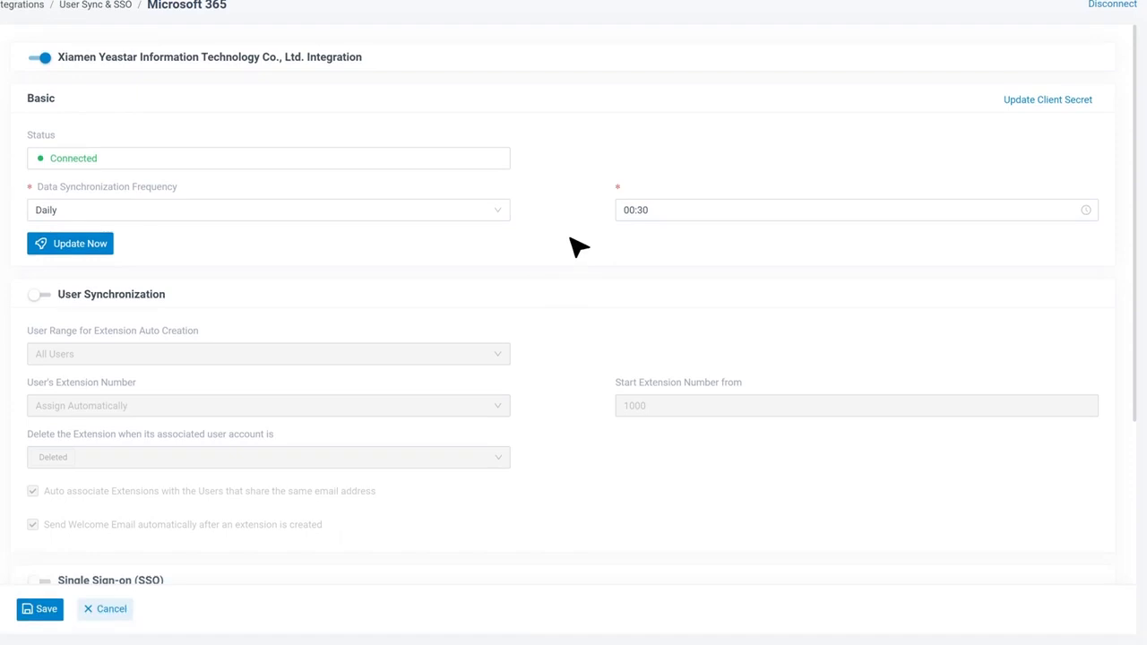
Step: Switch on User Synchronization and check the user range options for extension auto creation
{"action": "left_click", "coordinate": [40, 297]}
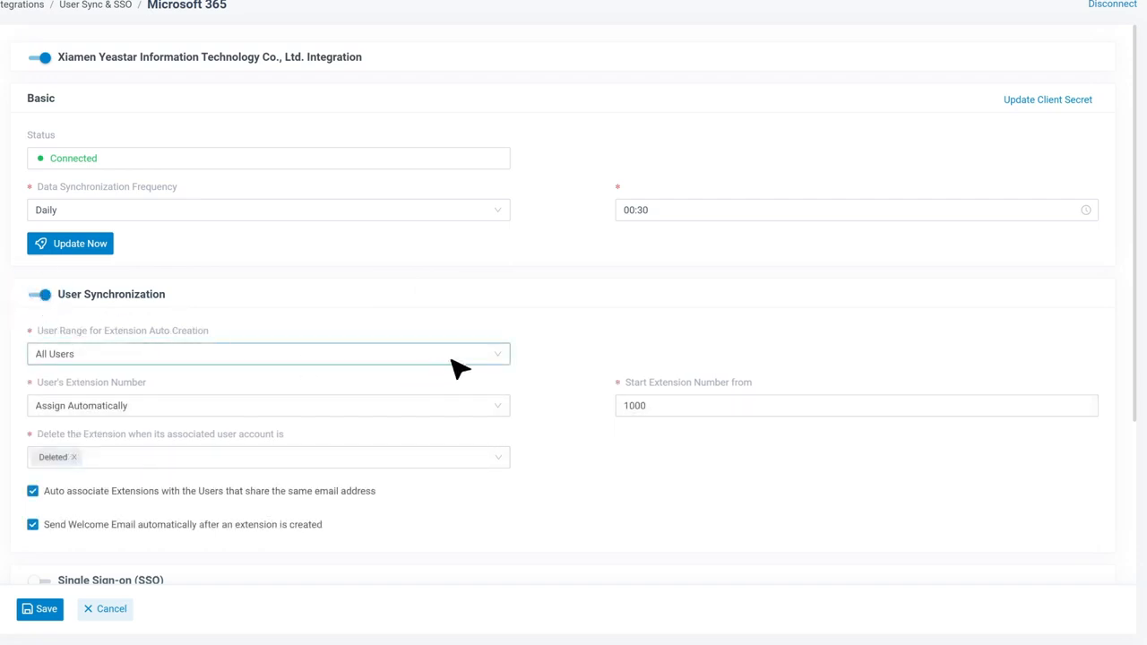
{"action": "left_click", "coordinate": [498, 359]}
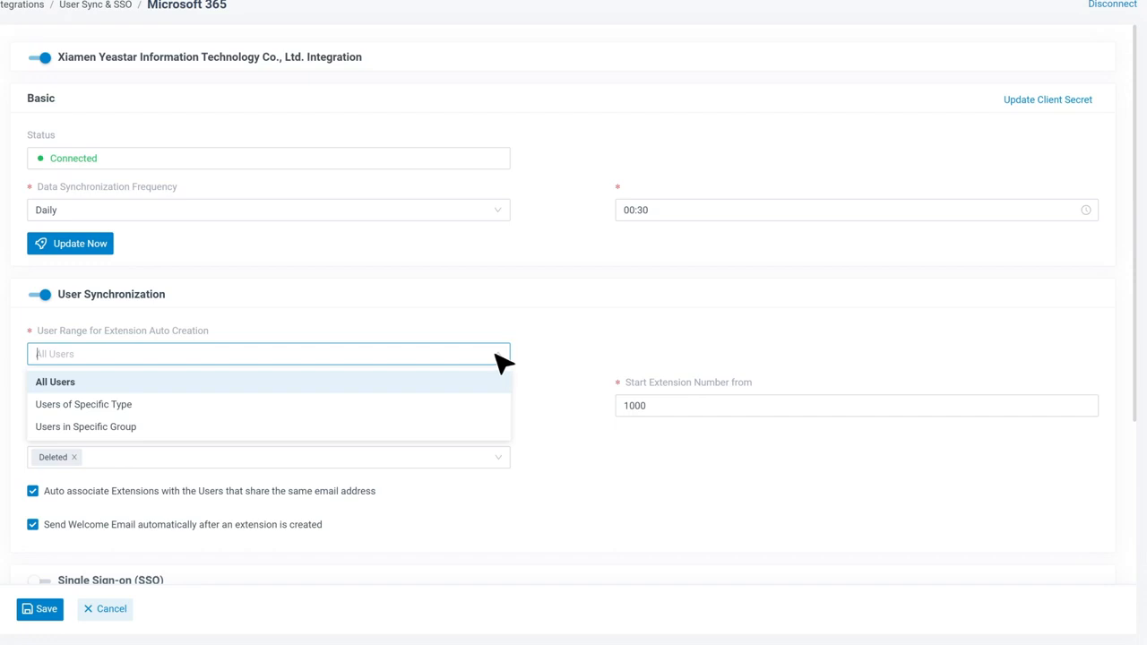
Step: Limit extension creation to specific groups, adding the Xiamen Yeastar Information Technology Co., Ltd. group
{"action": "left_click", "coordinate": [505, 430]}
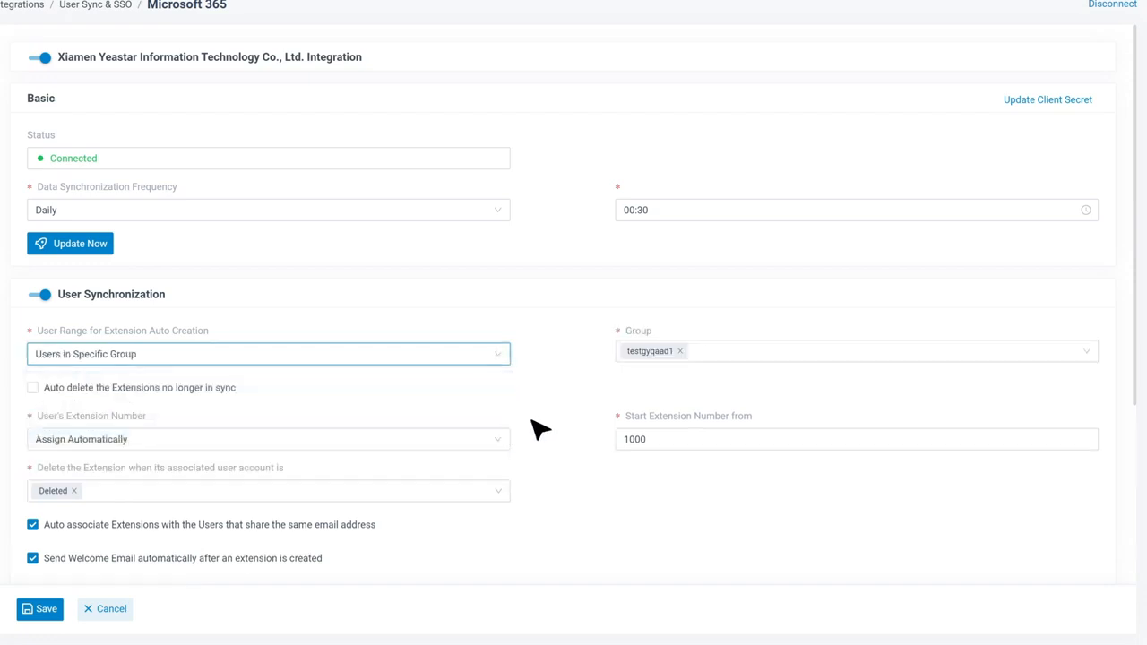
{"action": "left_click", "coordinate": [785, 358]}
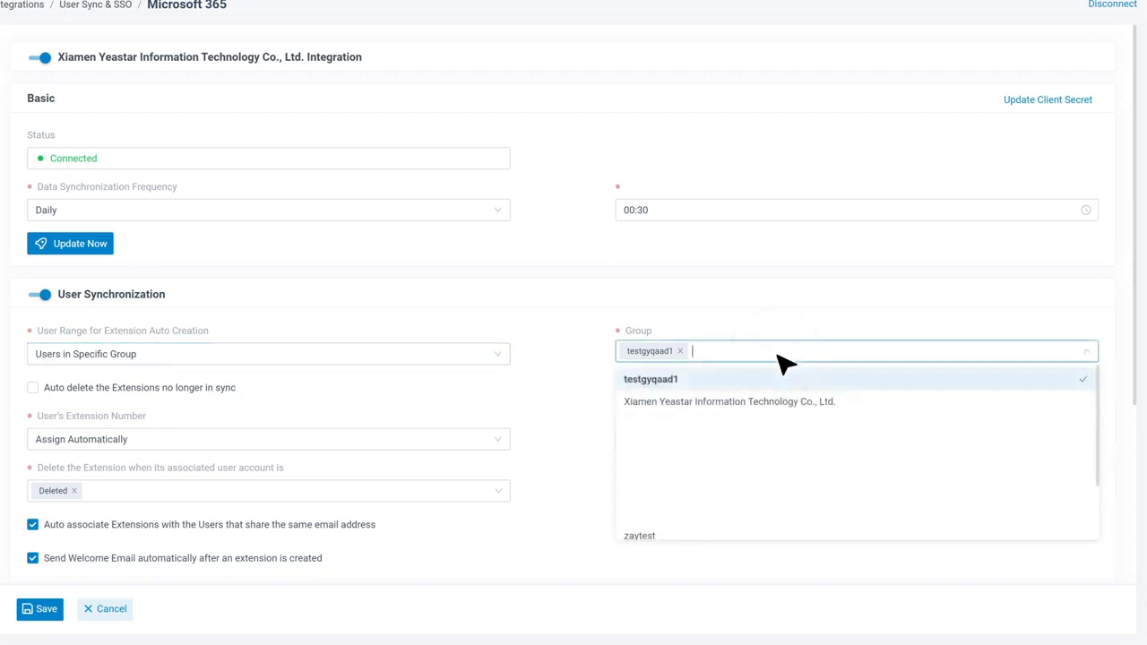
{"action": "left_click", "coordinate": [757, 402]}
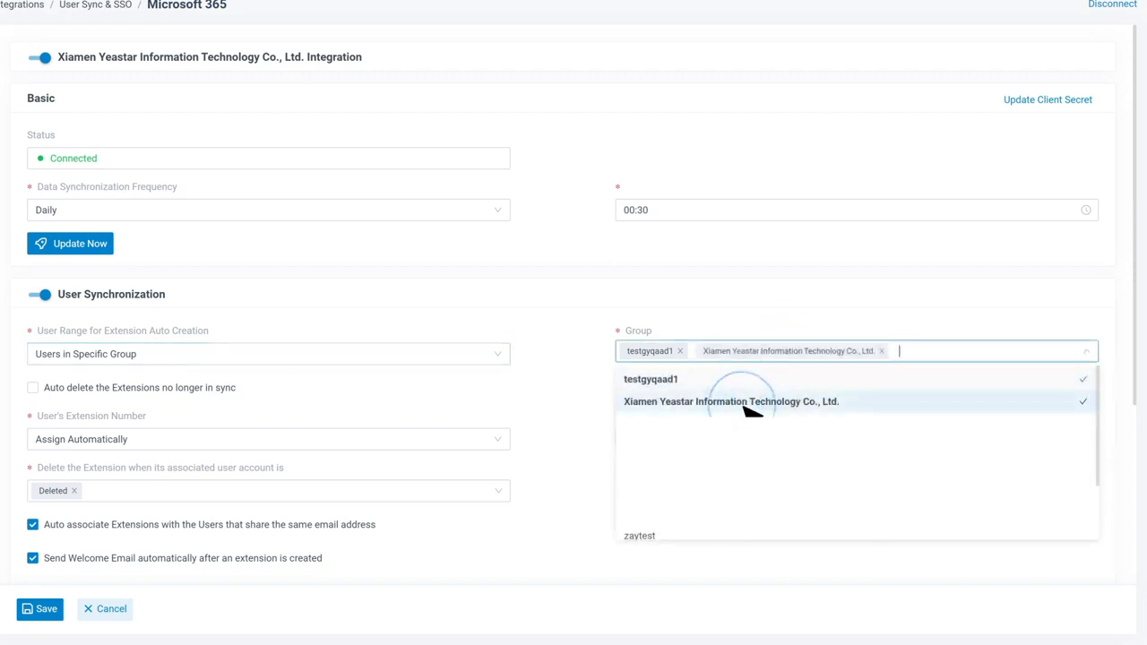
{"action": "left_click", "coordinate": [589, 392]}
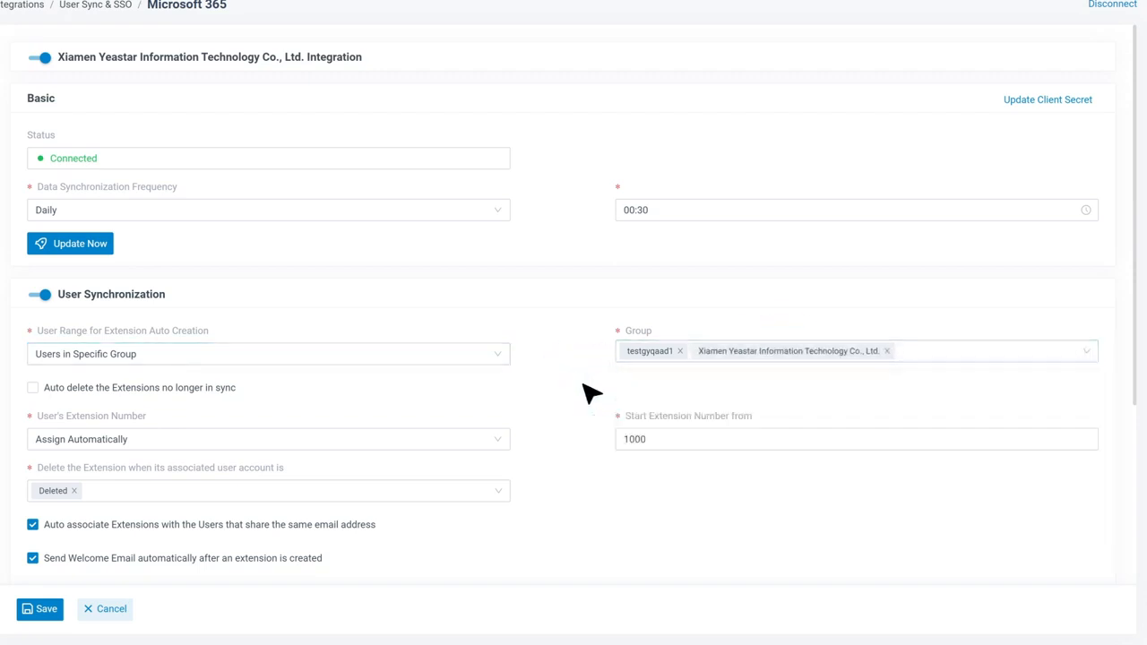
Step: Keep extension numbers on Assign Automatically and deletion on Deleted, then save user sync
{"action": "left_click", "coordinate": [502, 439]}
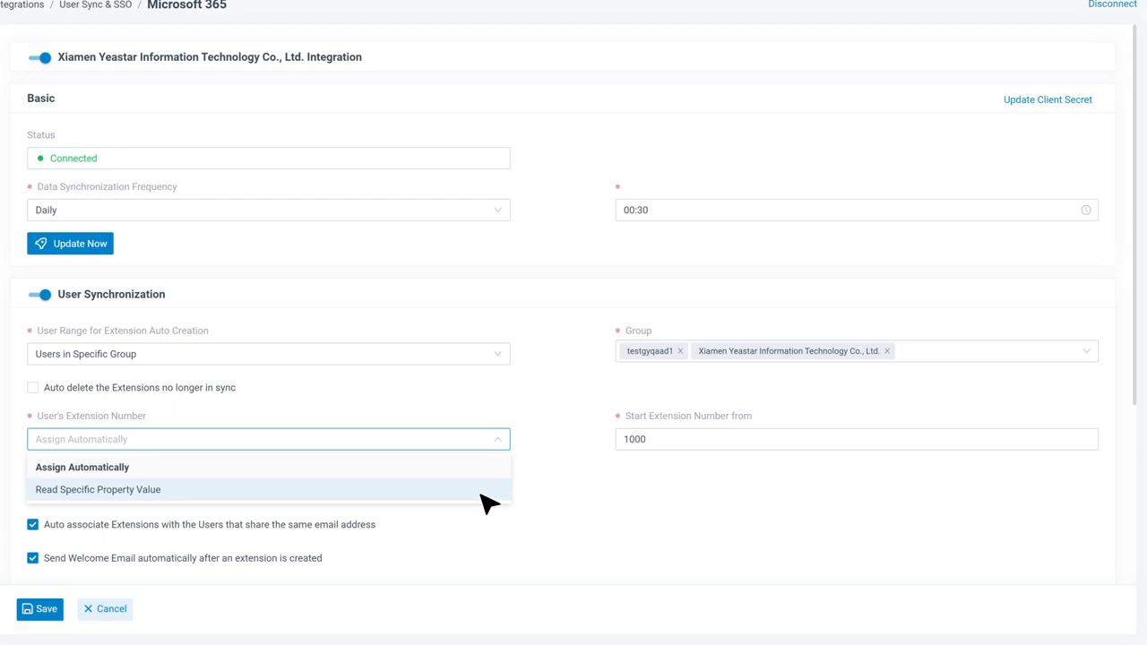
{"action": "left_click", "coordinate": [482, 468]}
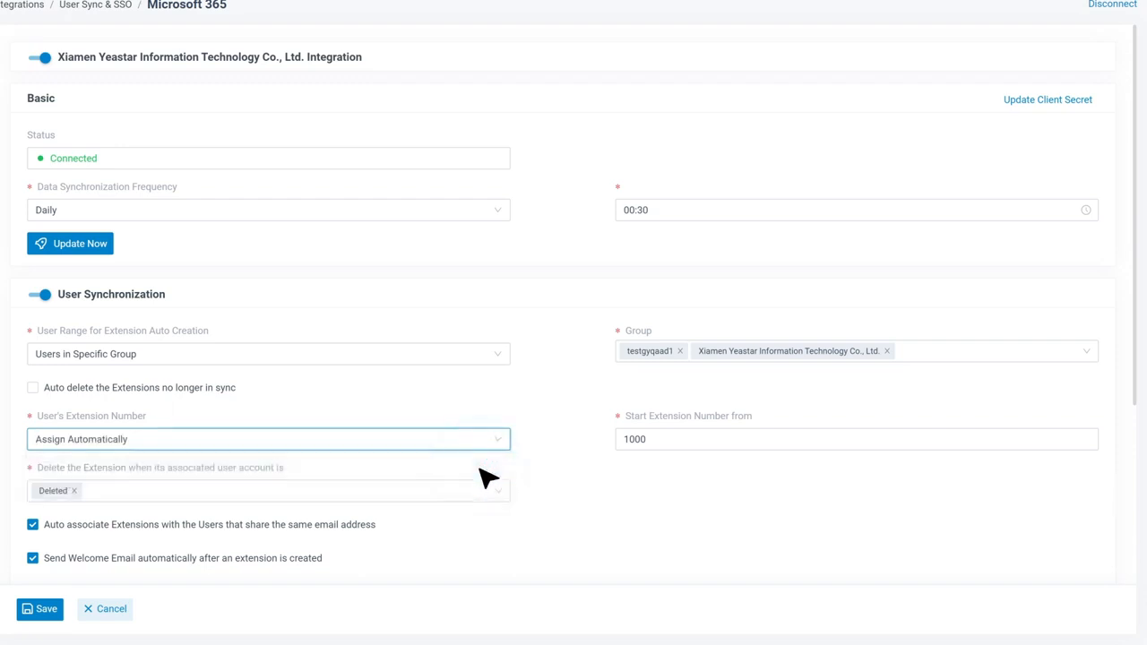
{"action": "left_click", "coordinate": [499, 494]}
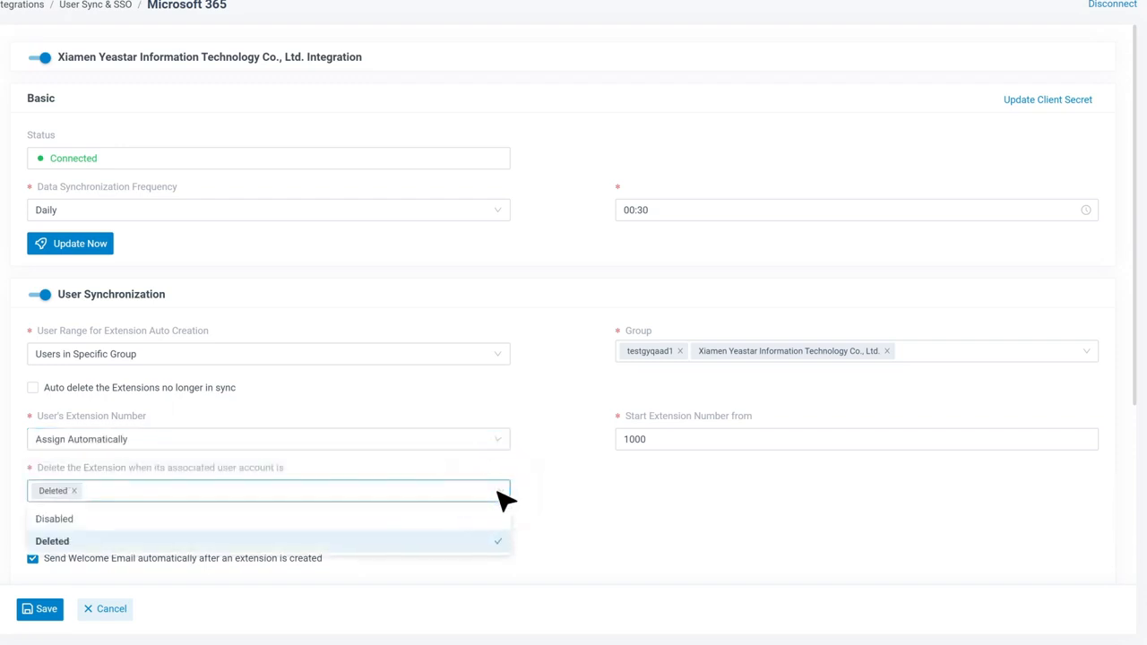
{"action": "left_click", "coordinate": [558, 492]}
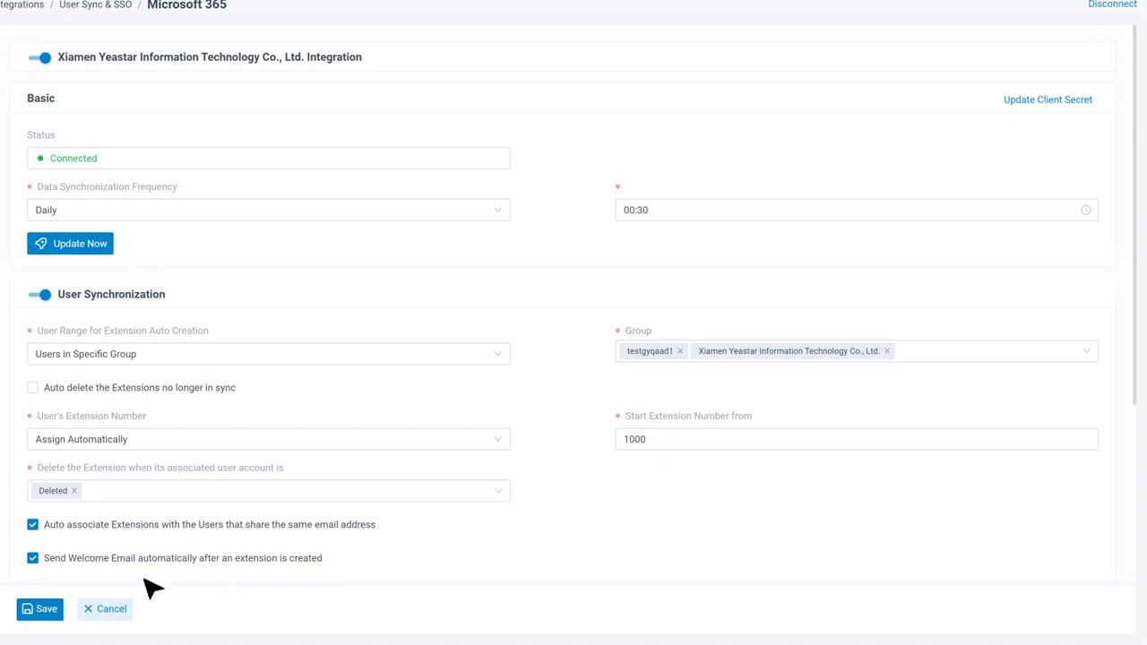
{"action": "left_click", "coordinate": [47, 612]}
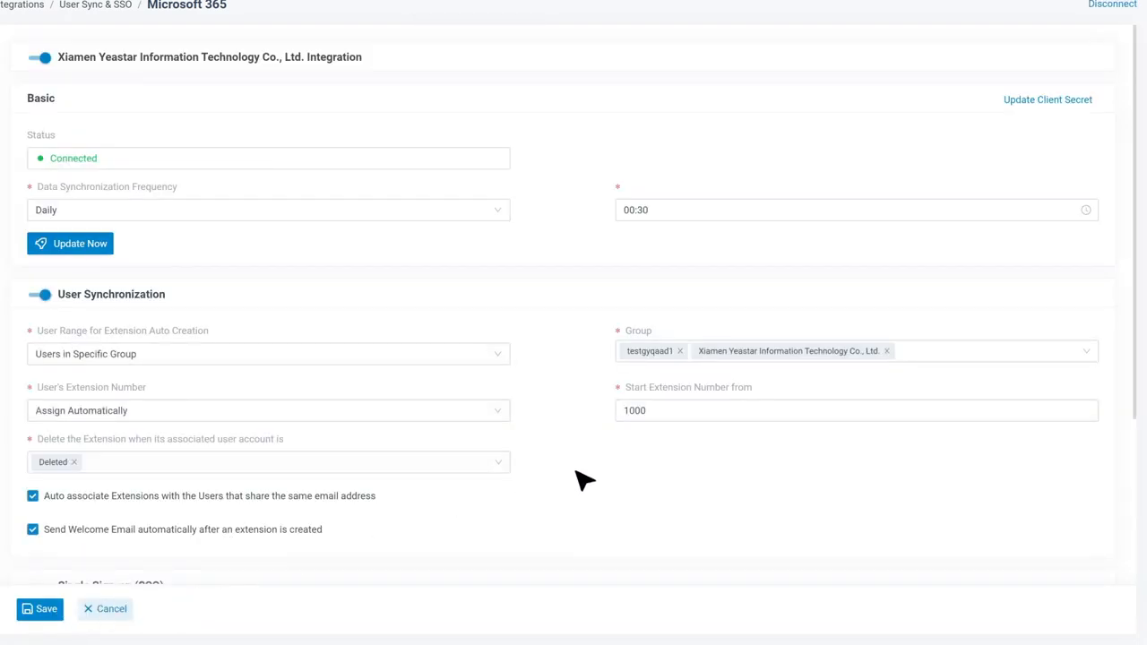
Step: Enable Group Synchronization for Specific Group Type, removing Security Group so only Microsoft 365 remains, and save
{"action": "scroll", "coordinate": [580, 477], "scroll_direction": "down", "scroll_amount": 3}
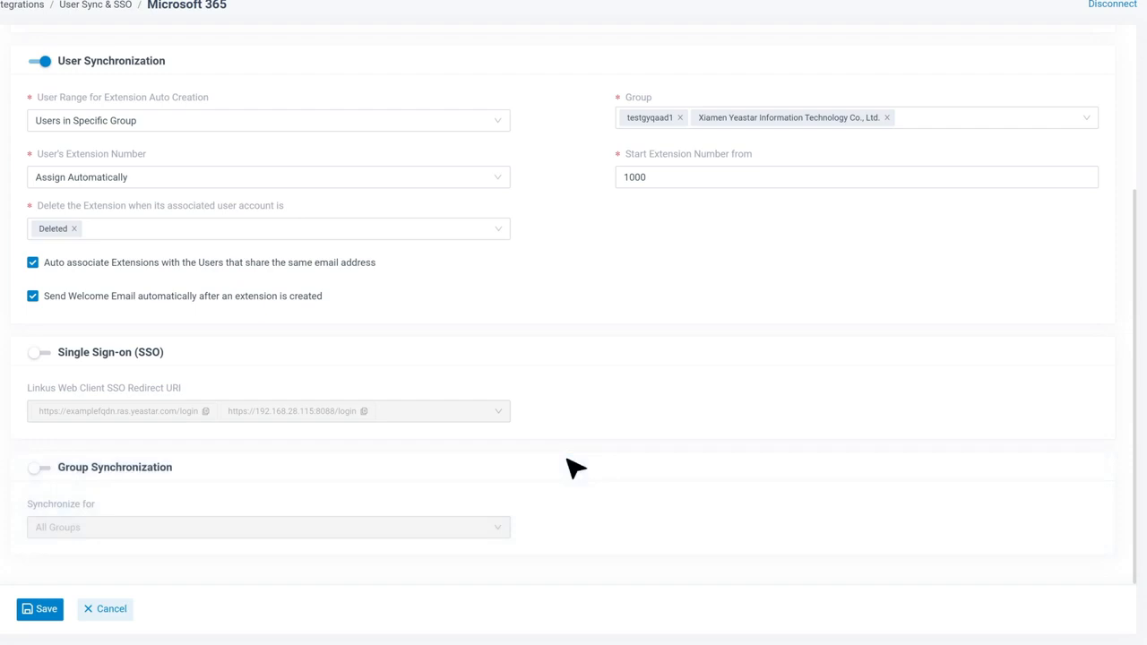
{"action": "left_click", "coordinate": [41, 467]}
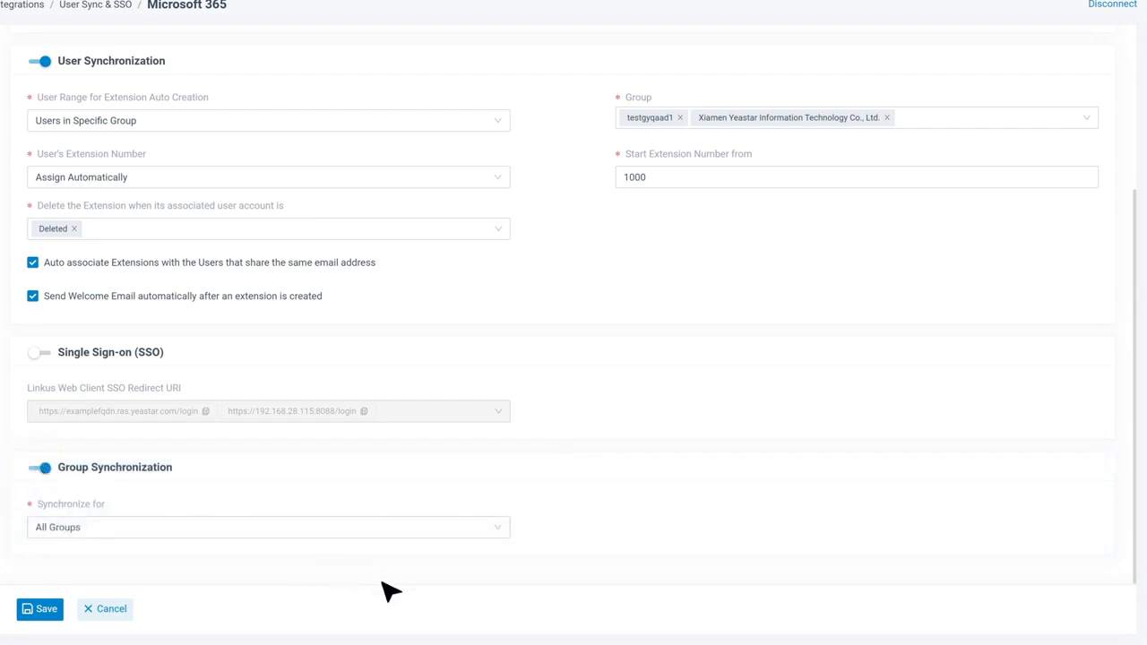
{"action": "left_click", "coordinate": [505, 530]}
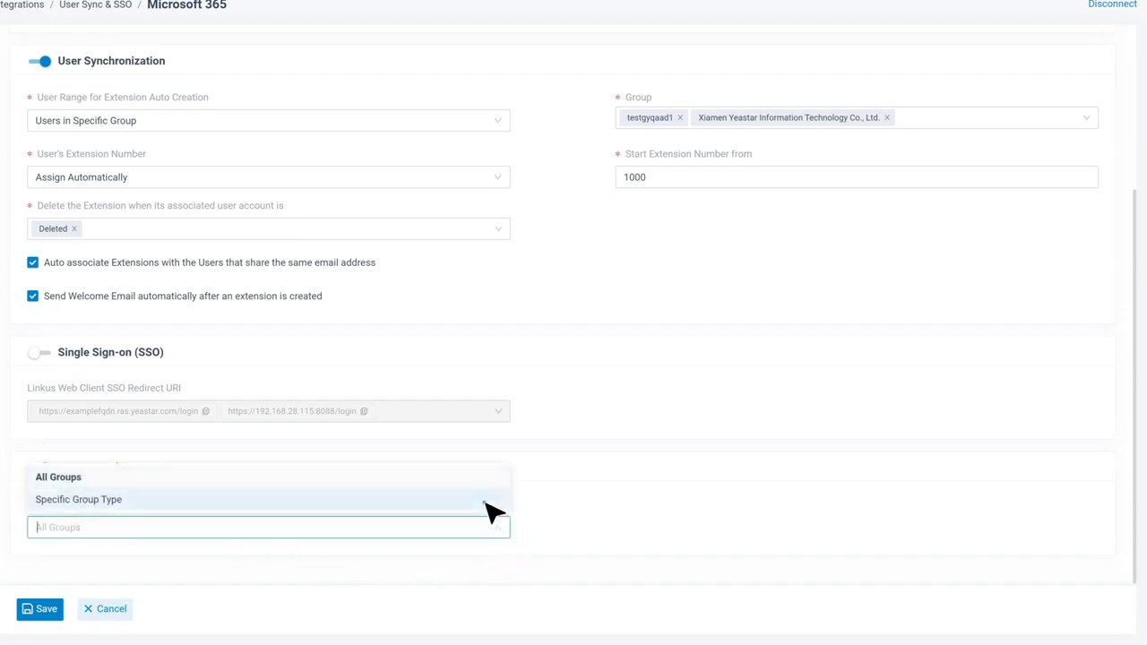
{"action": "left_click", "coordinate": [489, 502]}
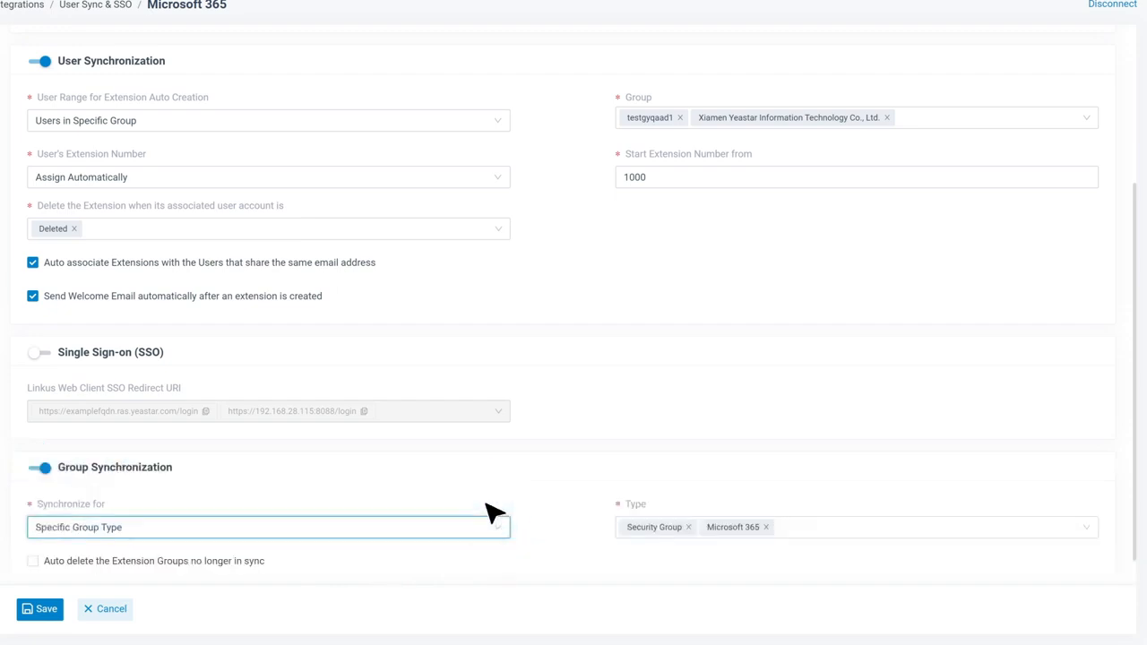
{"action": "left_click", "coordinate": [863, 543]}
{"action": "left_click", "coordinate": [812, 479]}
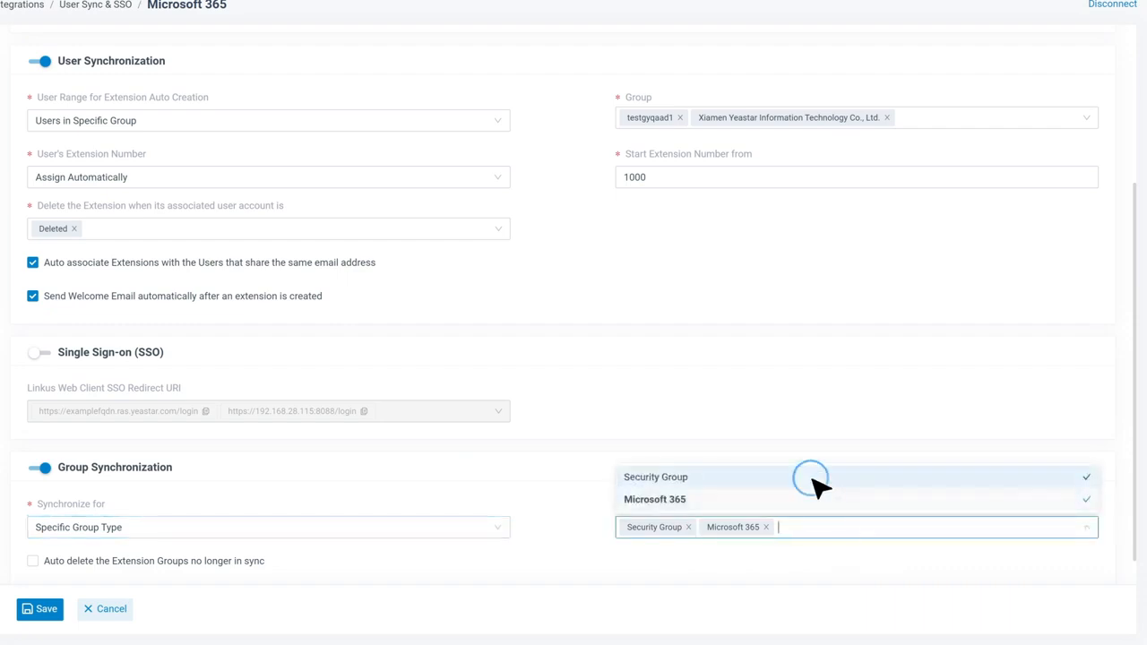
{"action": "left_click", "coordinate": [572, 540]}
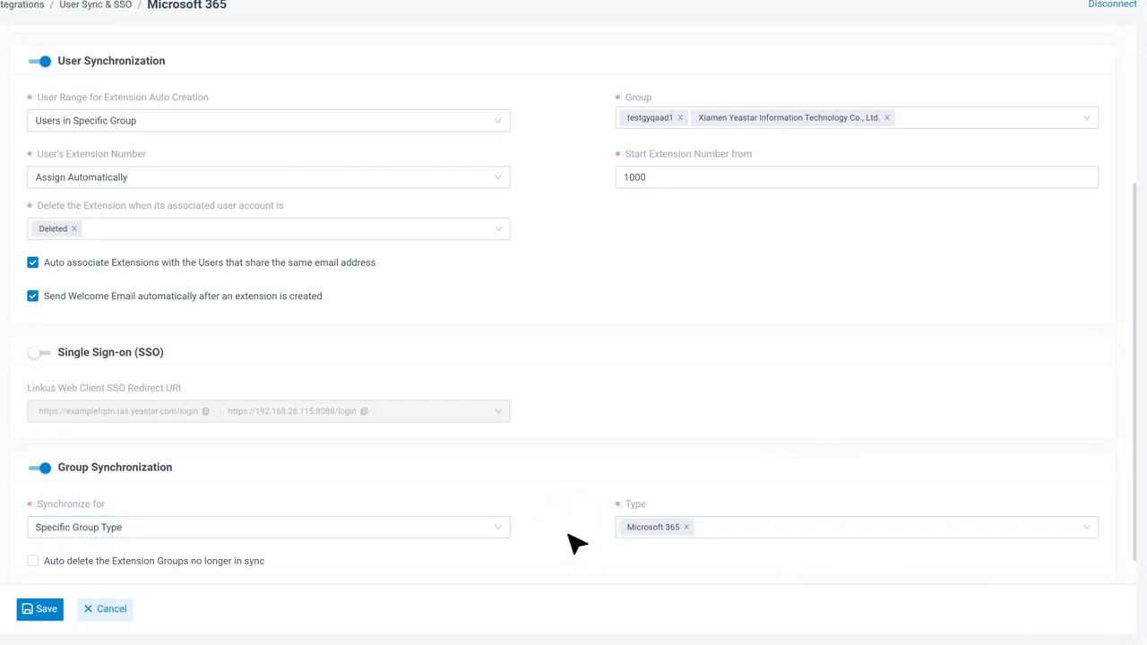
{"action": "left_click", "coordinate": [40, 612]}
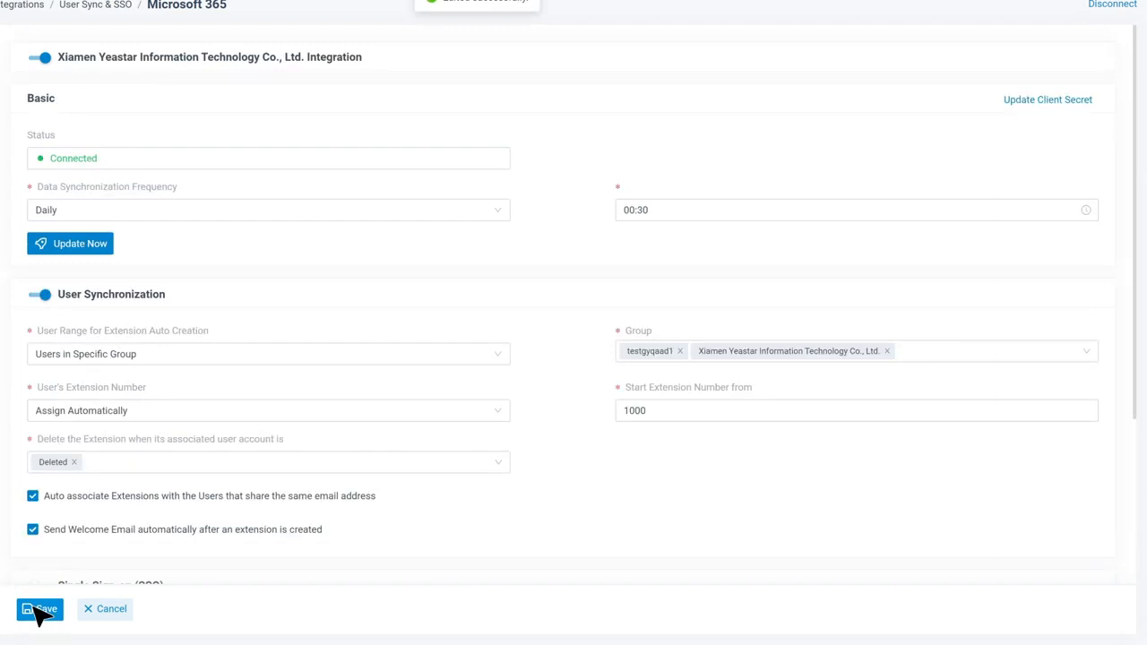
Step: Turn on Single Sign-on with both Linkus Web Client redirect URIs selected and save
{"action": "scroll", "coordinate": [568, 482], "scroll_direction": "down", "scroll_amount": 3}
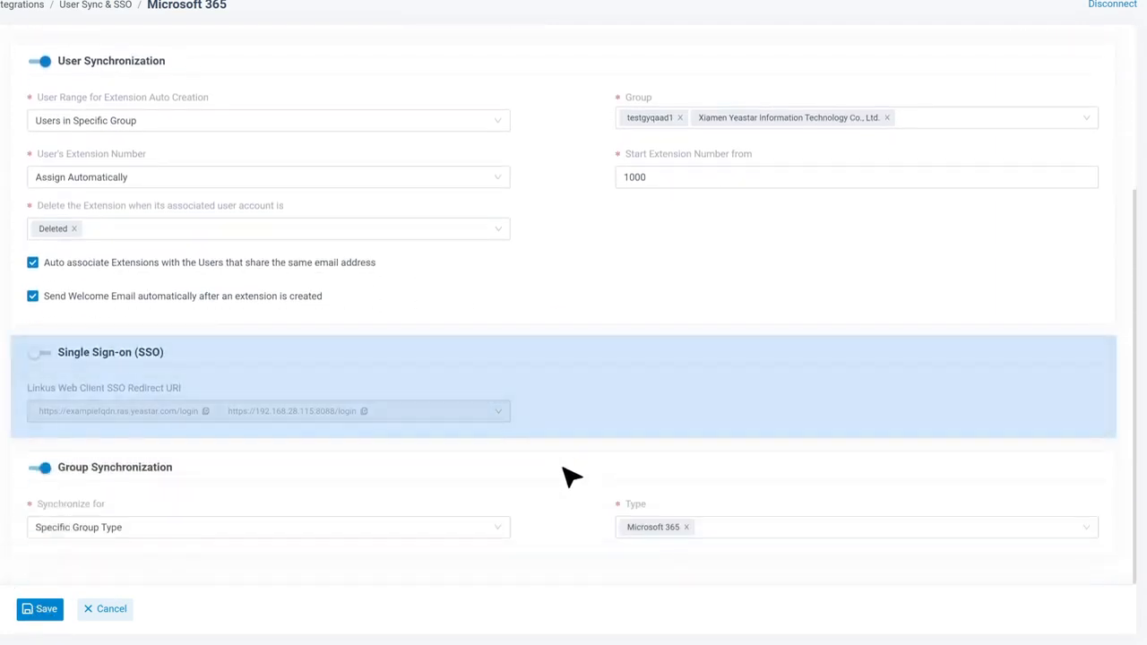
{"action": "left_click", "coordinate": [45, 354]}
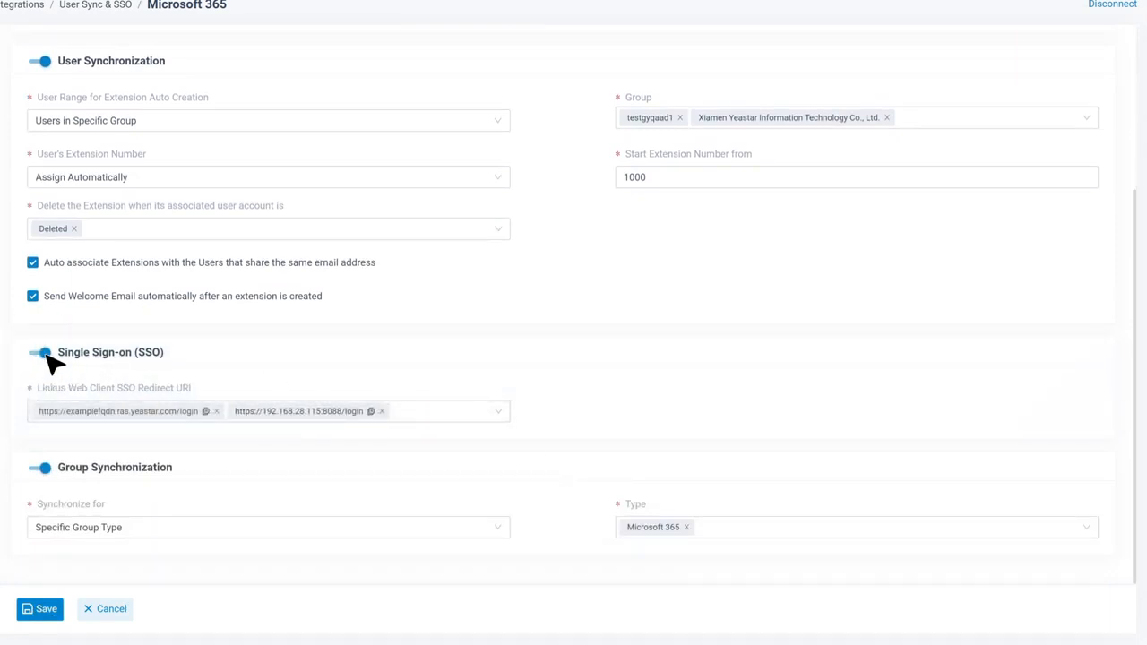
{"action": "left_click", "coordinate": [498, 415]}
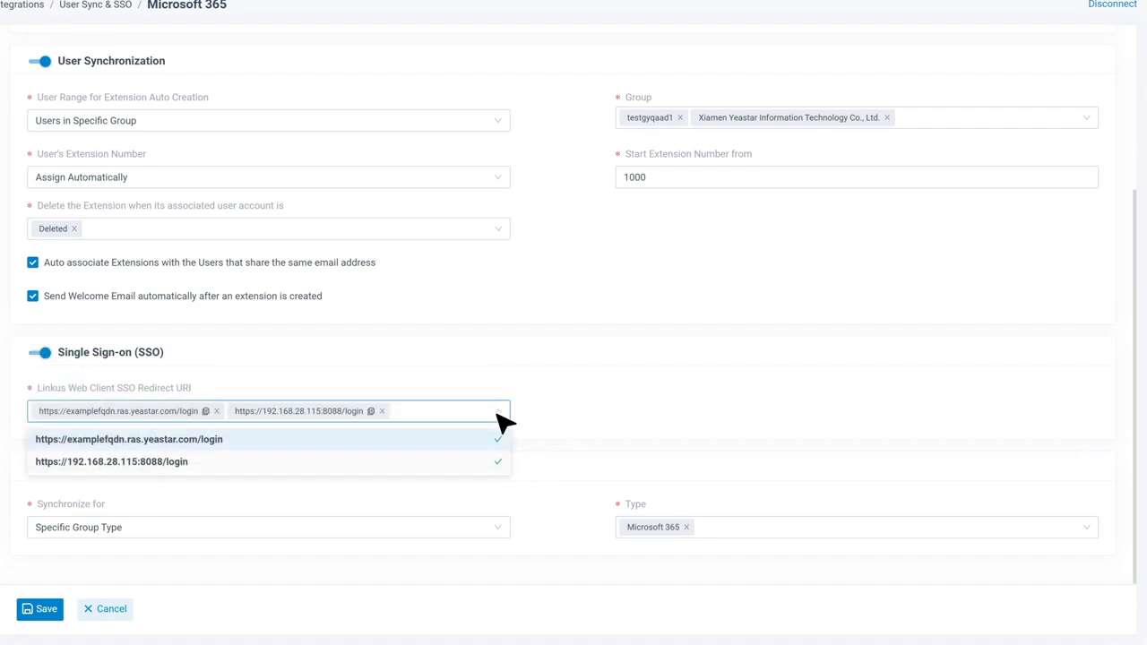
{"action": "left_click", "coordinate": [504, 419]}
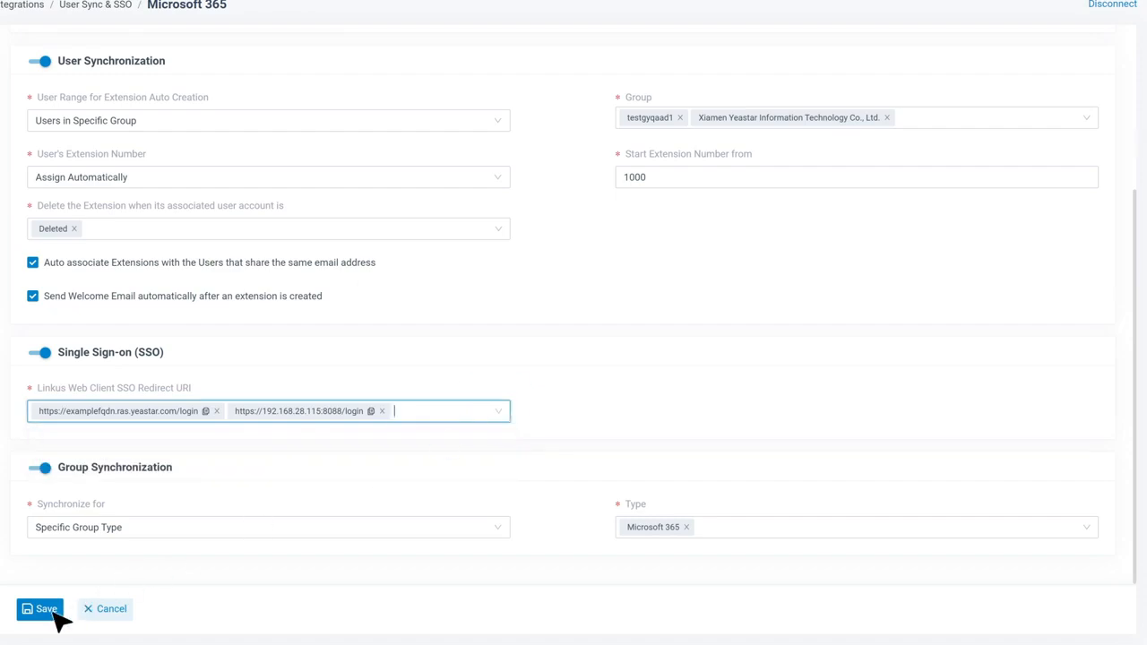
{"action": "left_click", "coordinate": [53, 615]}
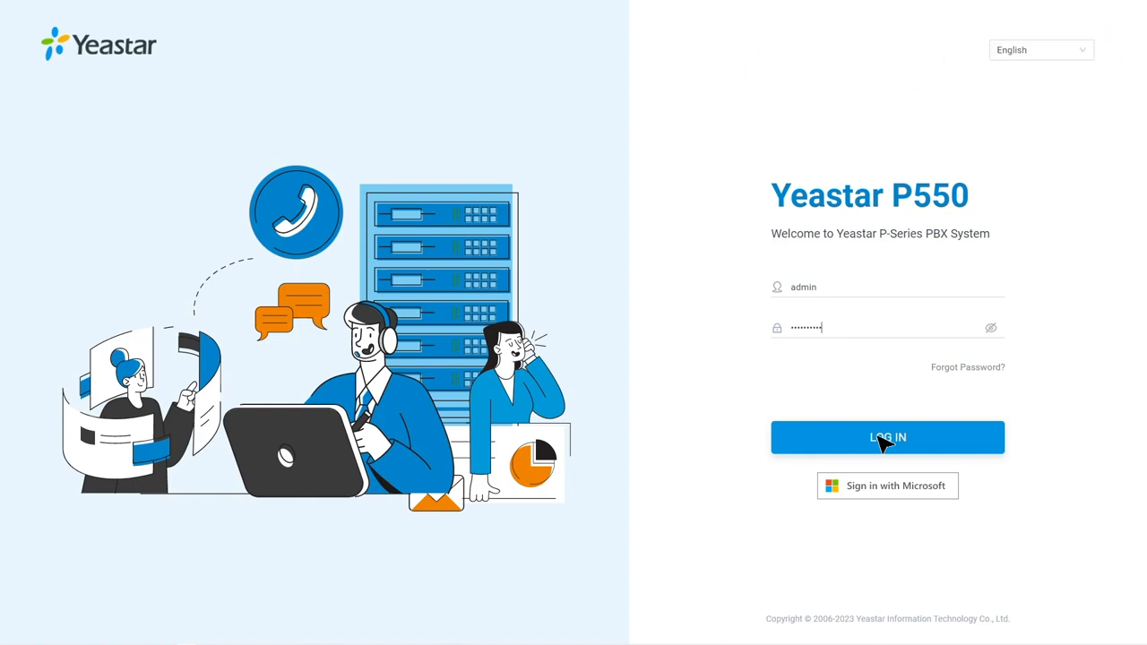
Step: Log in to the PBX and go to the Microsoft 365 page under Integrations > Collaboration
{"action": "left_click", "coordinate": [885, 439]}
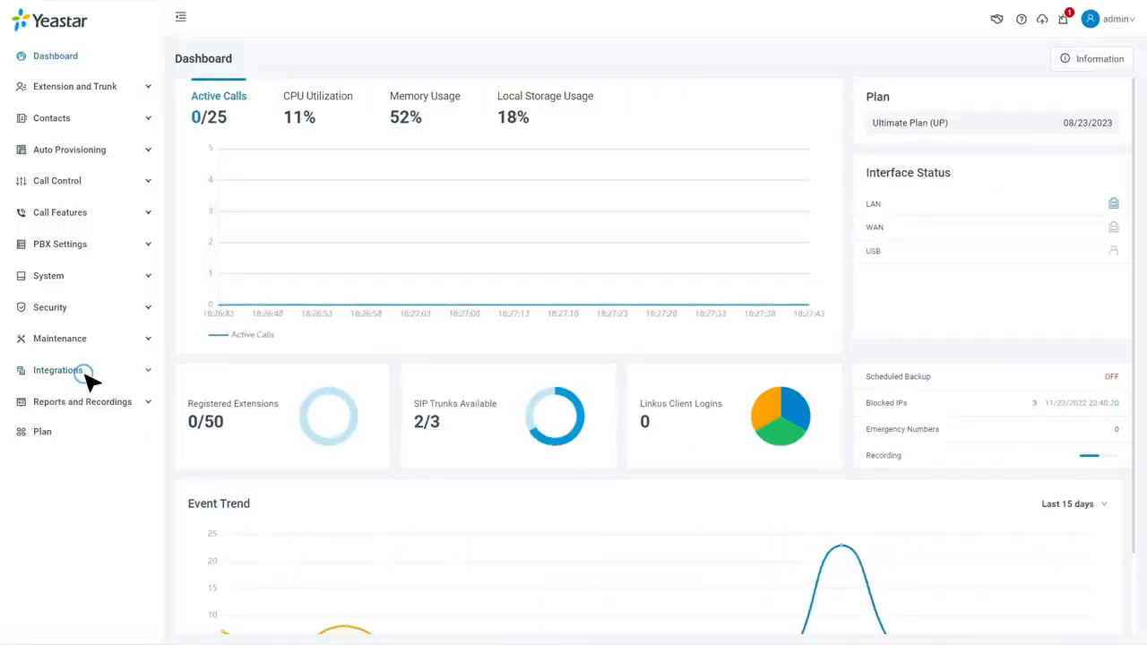
{"action": "left_click", "coordinate": [87, 376]}
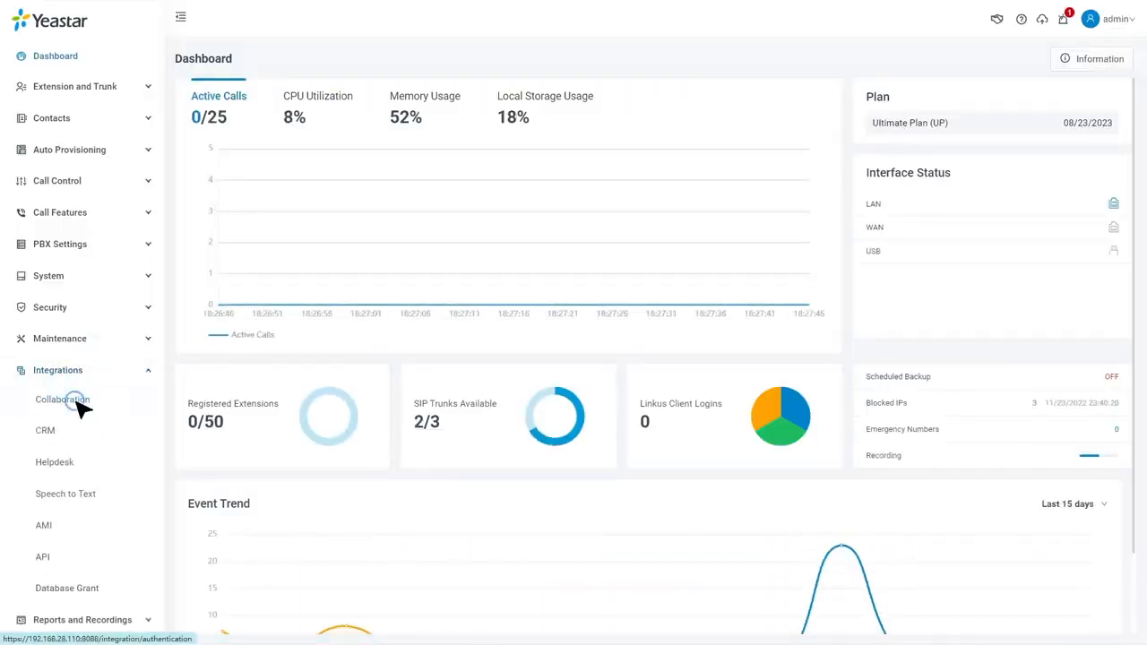
{"action": "left_click", "coordinate": [75, 401]}
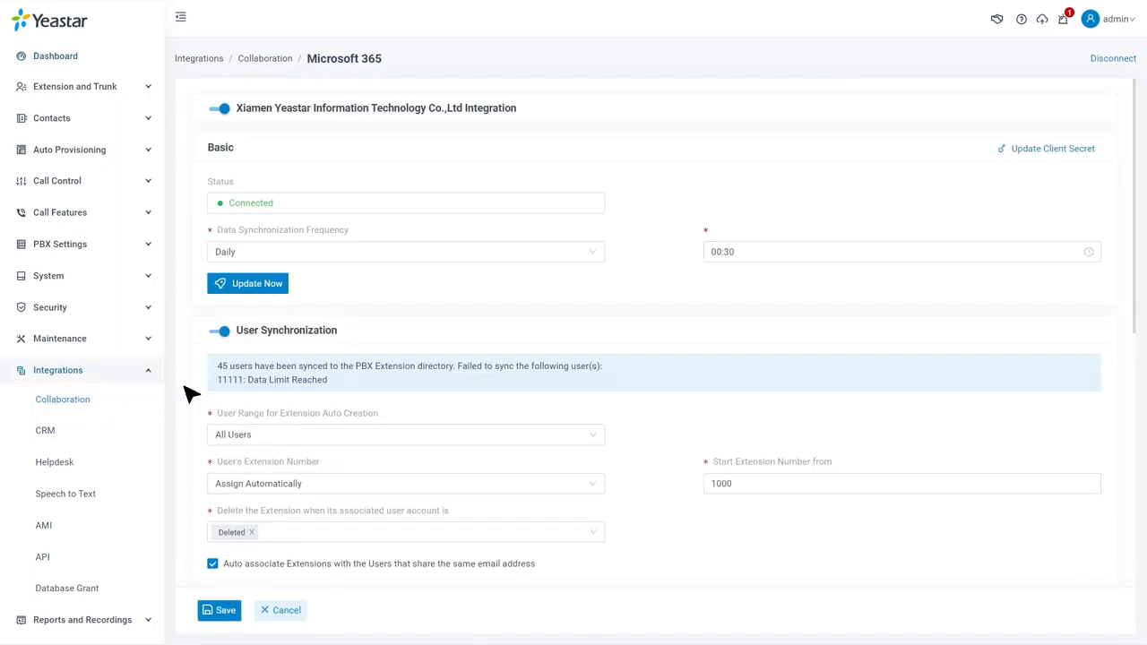
{"action": "scroll", "coordinate": [188, 395], "scroll_direction": "down", "scroll_amount": 5}
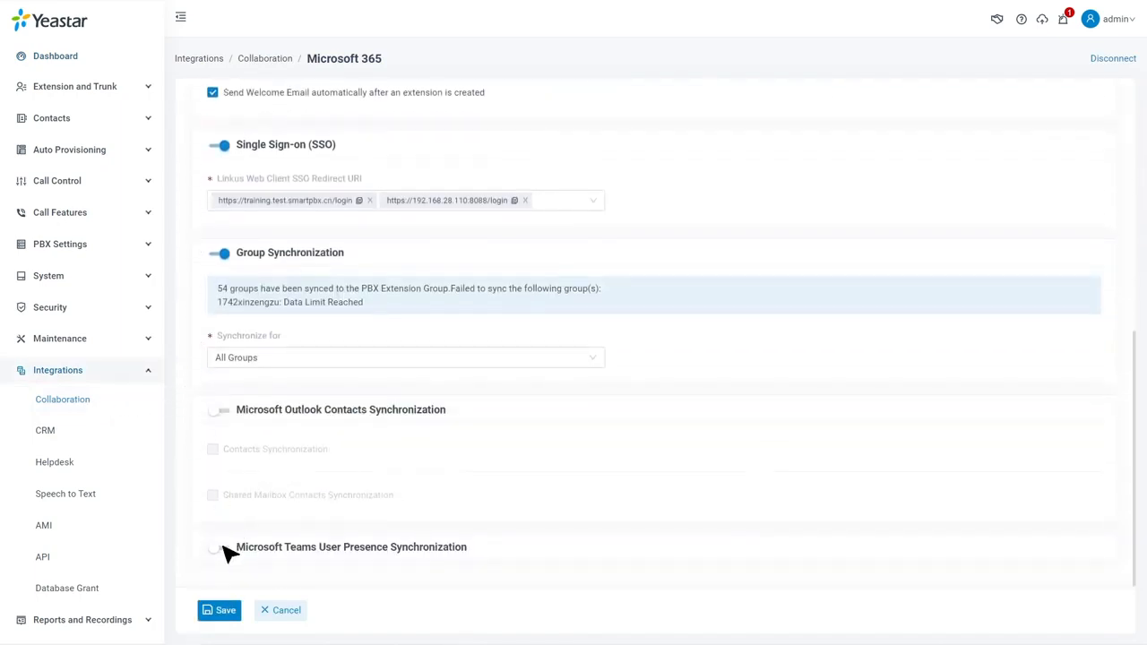
Step: Turn on and save Teams user presence sync, then enable Outlook contacts synchronization
{"action": "left_click", "coordinate": [221, 548]}
{"action": "left_click", "coordinate": [228, 615]}
{"action": "left_click", "coordinate": [224, 412]}
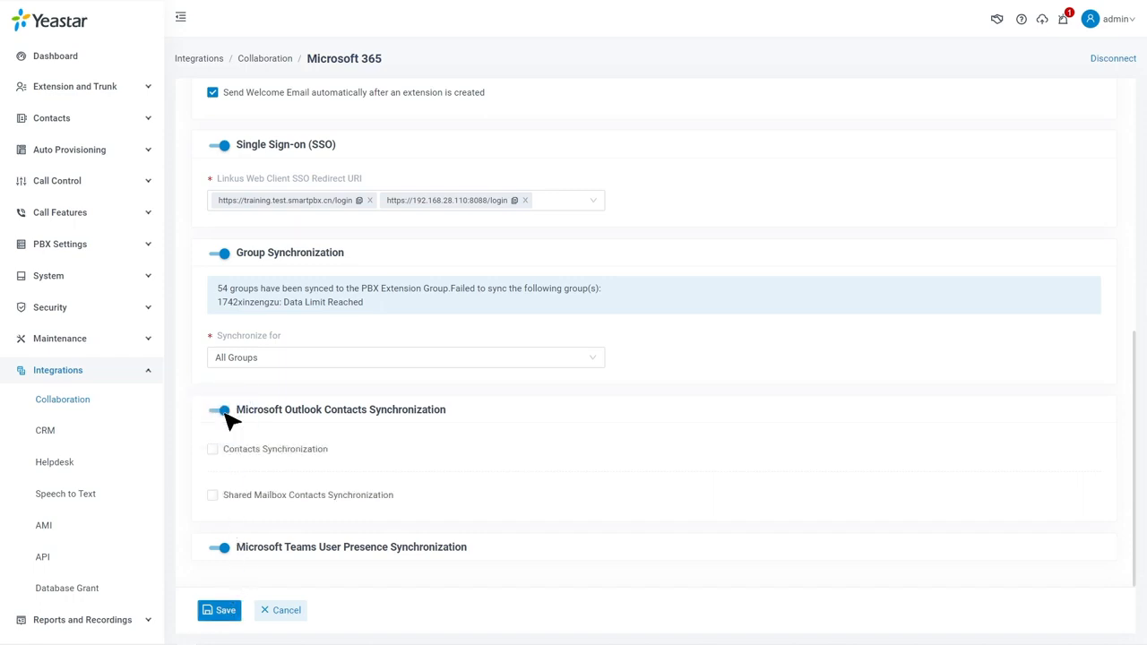
{"action": "left_click", "coordinate": [217, 452]}
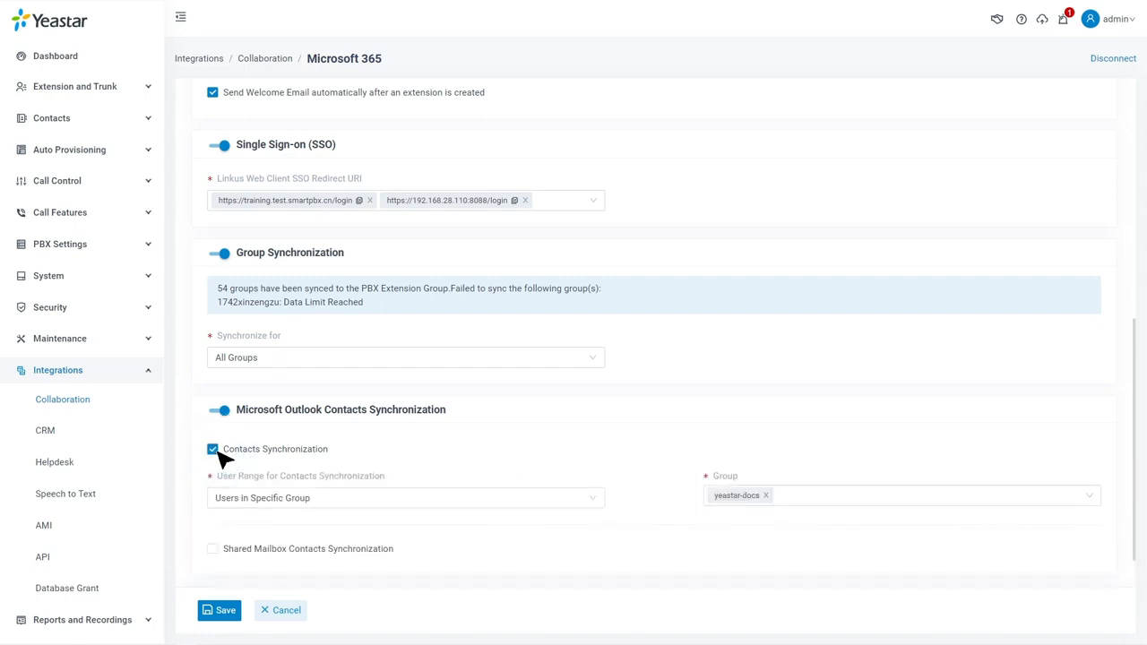
Step: Limit Outlook contacts sync to users in the yeastar-docs group and save
{"action": "left_click", "coordinate": [583, 498]}
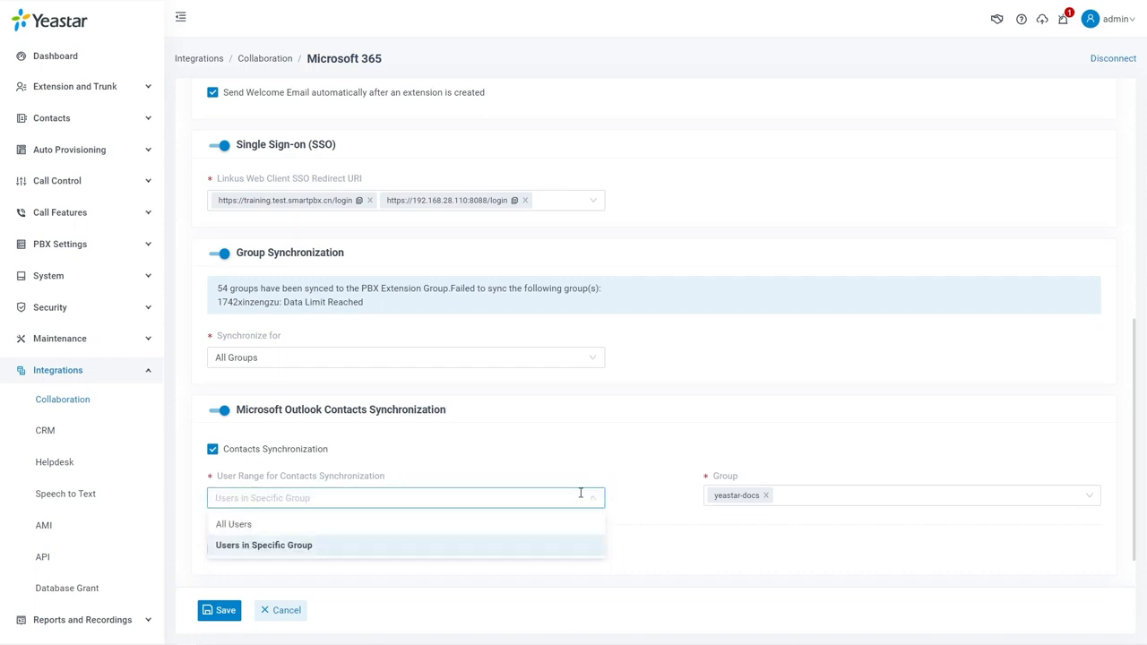
{"action": "left_click", "coordinate": [576, 548]}
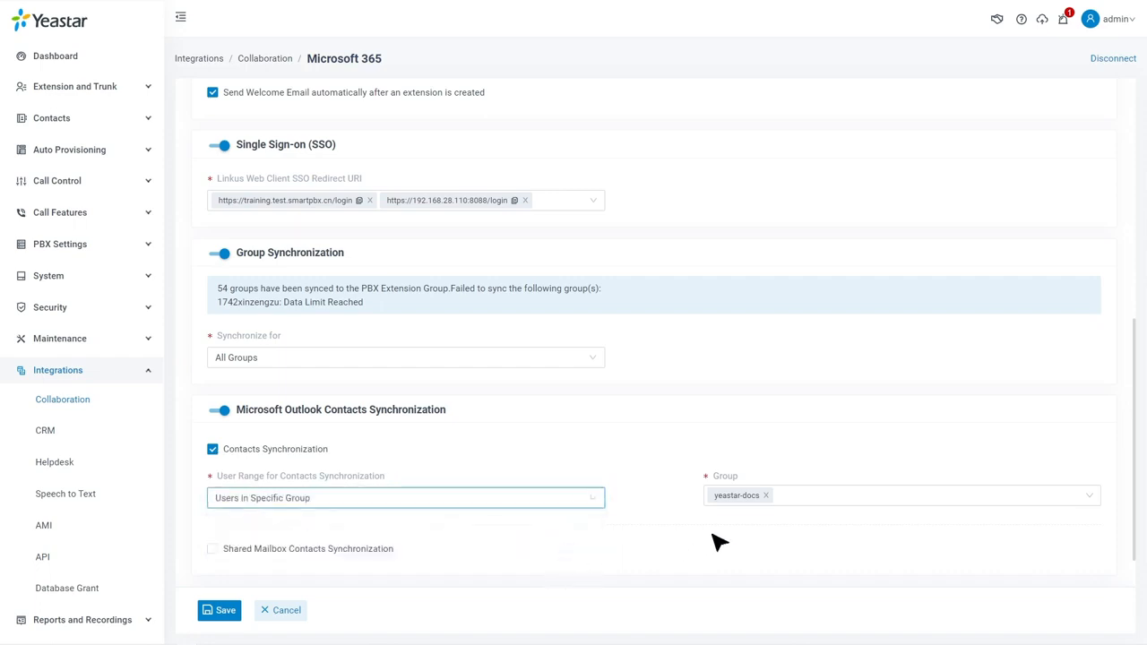
{"action": "left_click", "coordinate": [816, 504]}
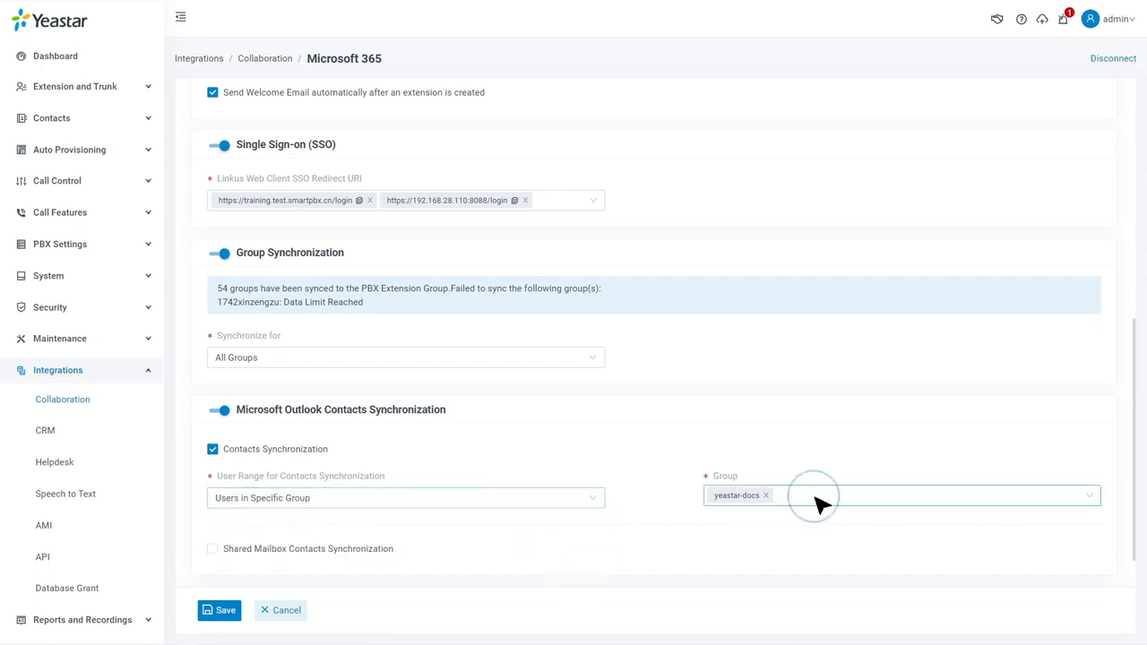
{"action": "left_click", "coordinate": [798, 428]}
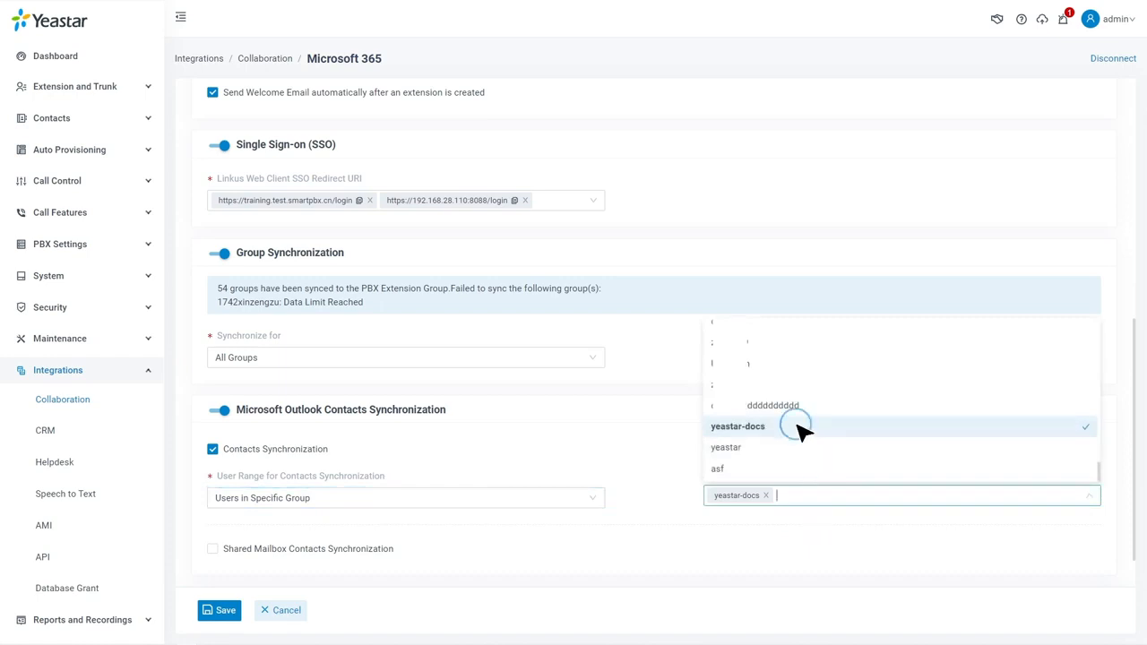
{"action": "left_click", "coordinate": [654, 466]}
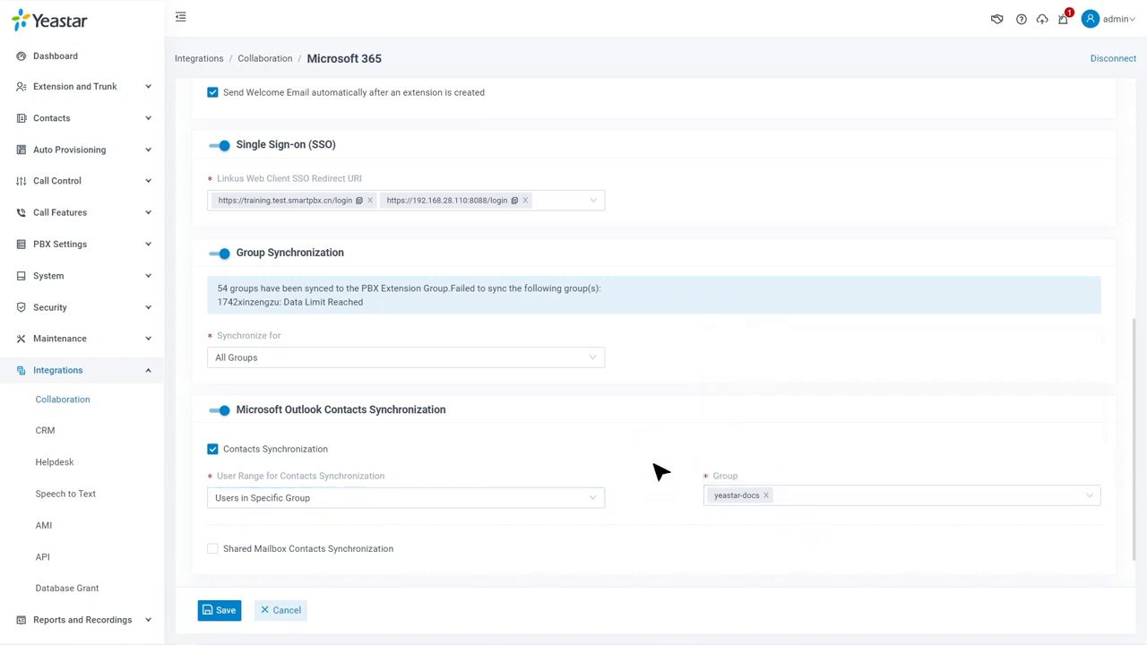
{"action": "left_click", "coordinate": [224, 614]}
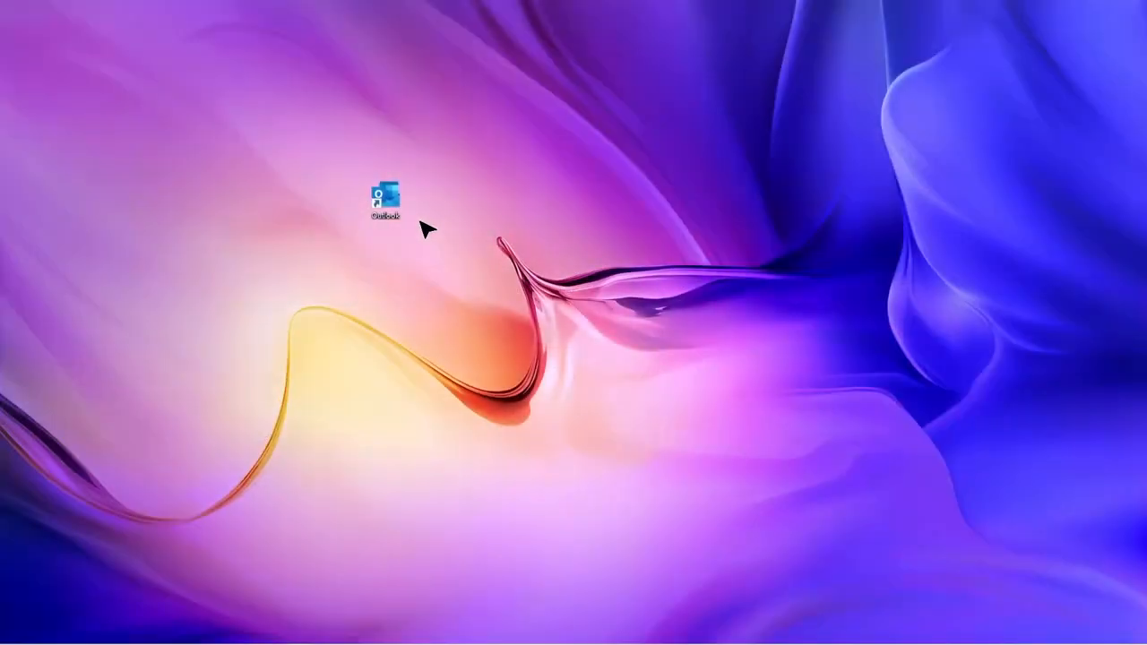
Step: Launch Outlook, switch to People, and bring up the other user's Contacts folder menu
{"action": "double_click", "coordinate": [387, 201]}
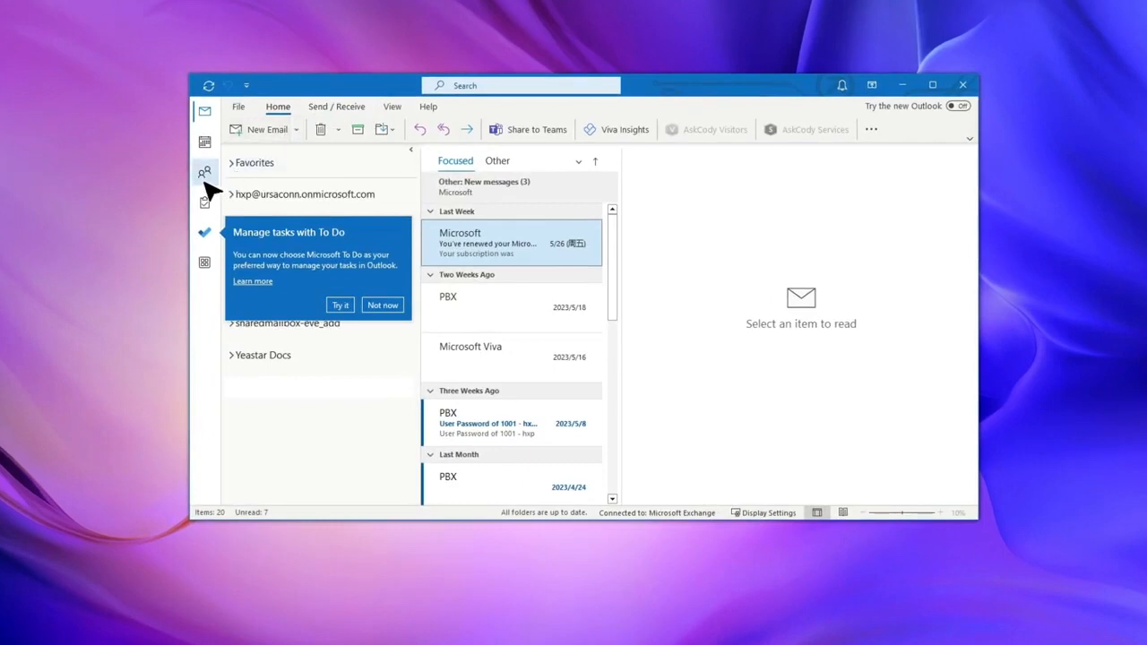
{"action": "left_click", "coordinate": [234, 187]}
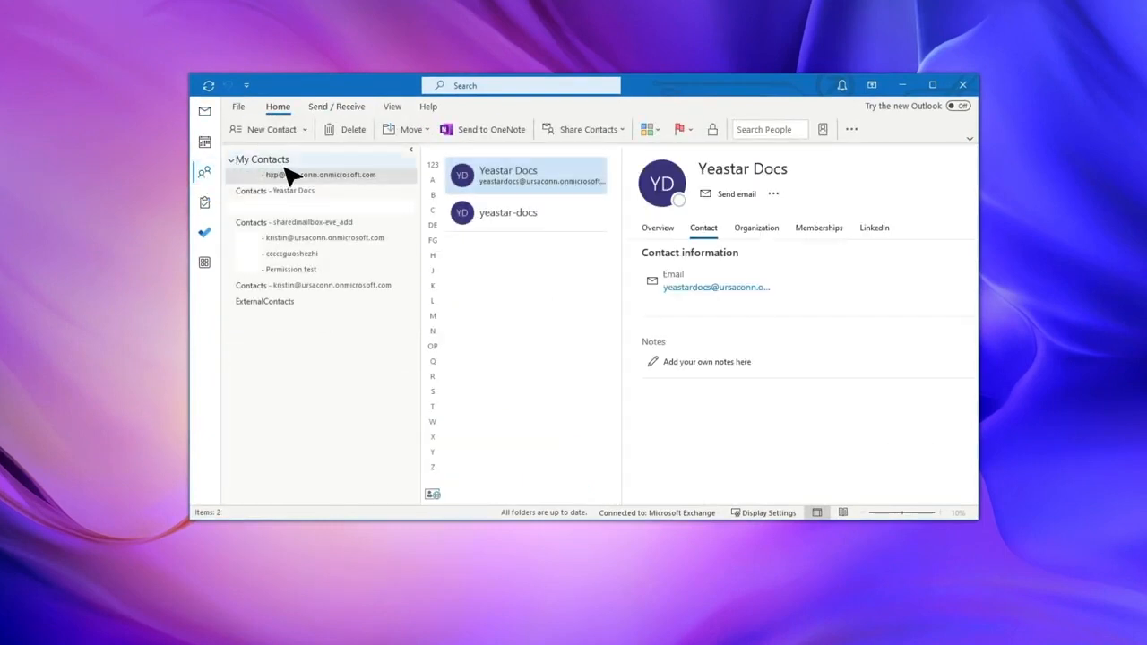
{"action": "right_click", "coordinate": [362, 285]}
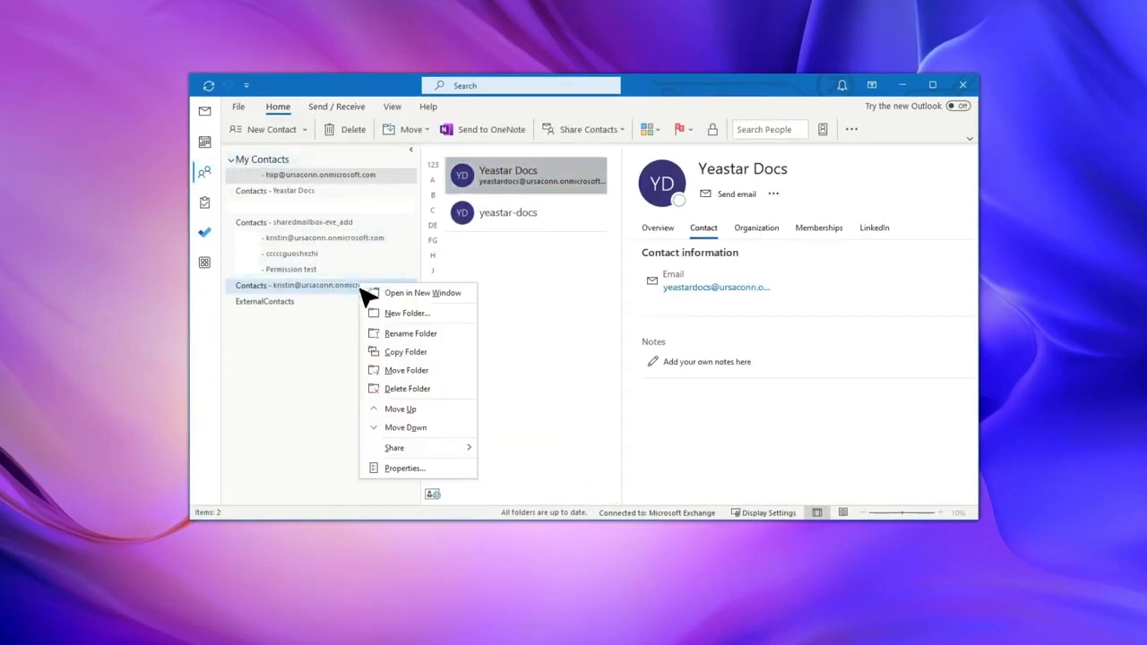
Step: In the Contacts folder properties, add a user from the address book to its permissions
{"action": "left_click", "coordinate": [414, 473]}
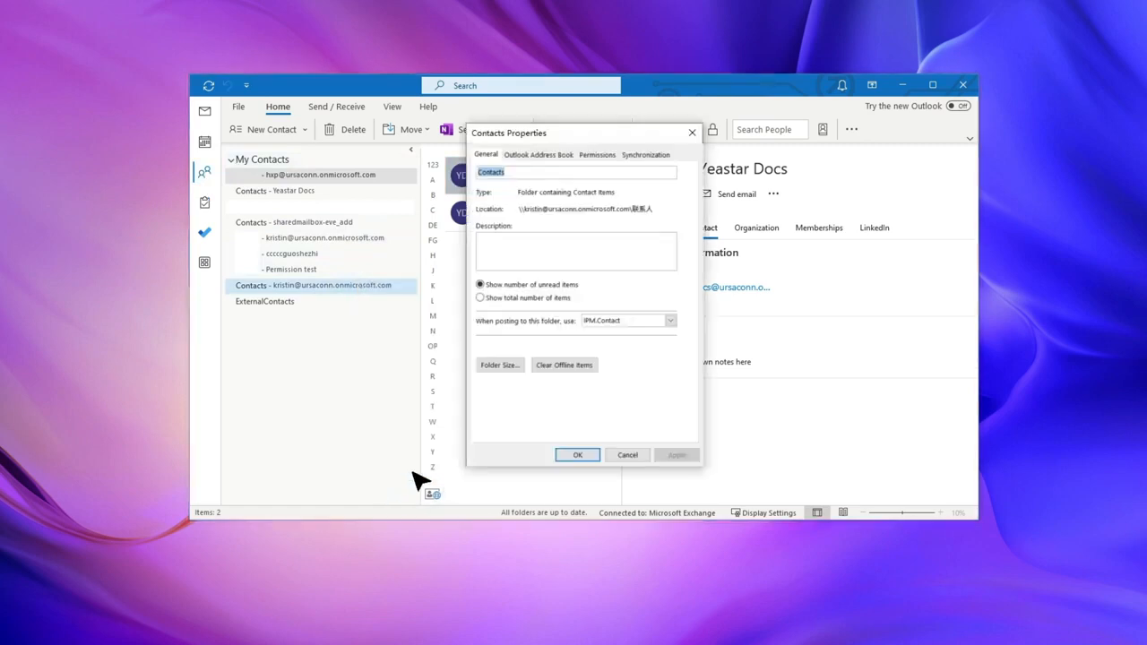
{"action": "left_click", "coordinate": [591, 155]}
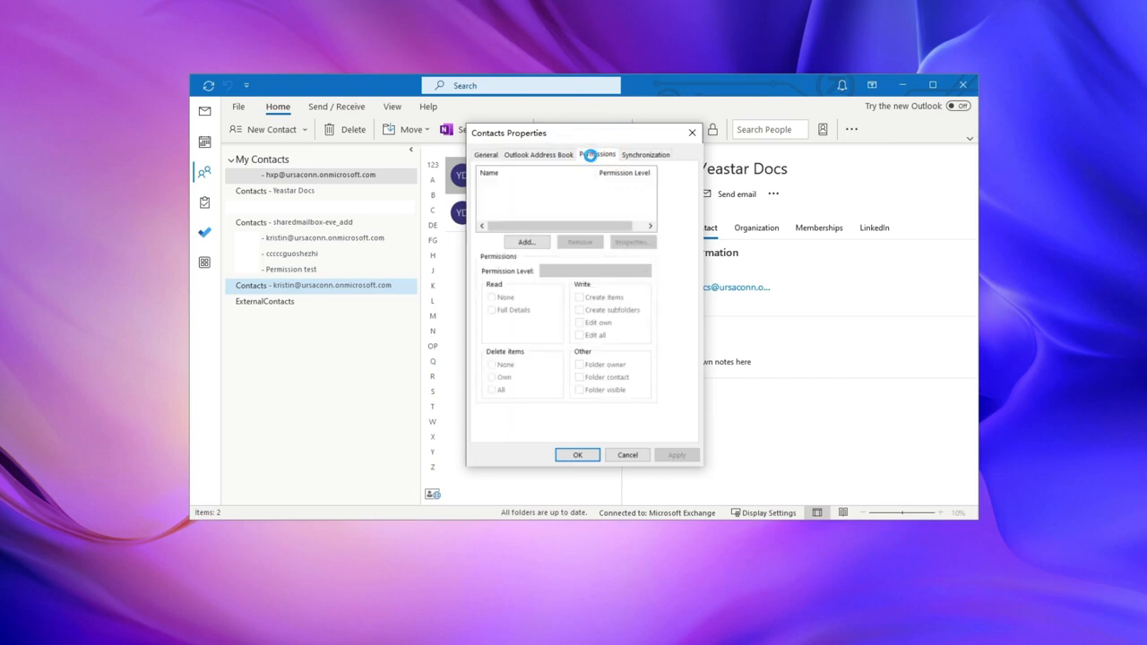
{"action": "left_click", "coordinate": [526, 242]}
{"action": "type", "text": "hxp"}
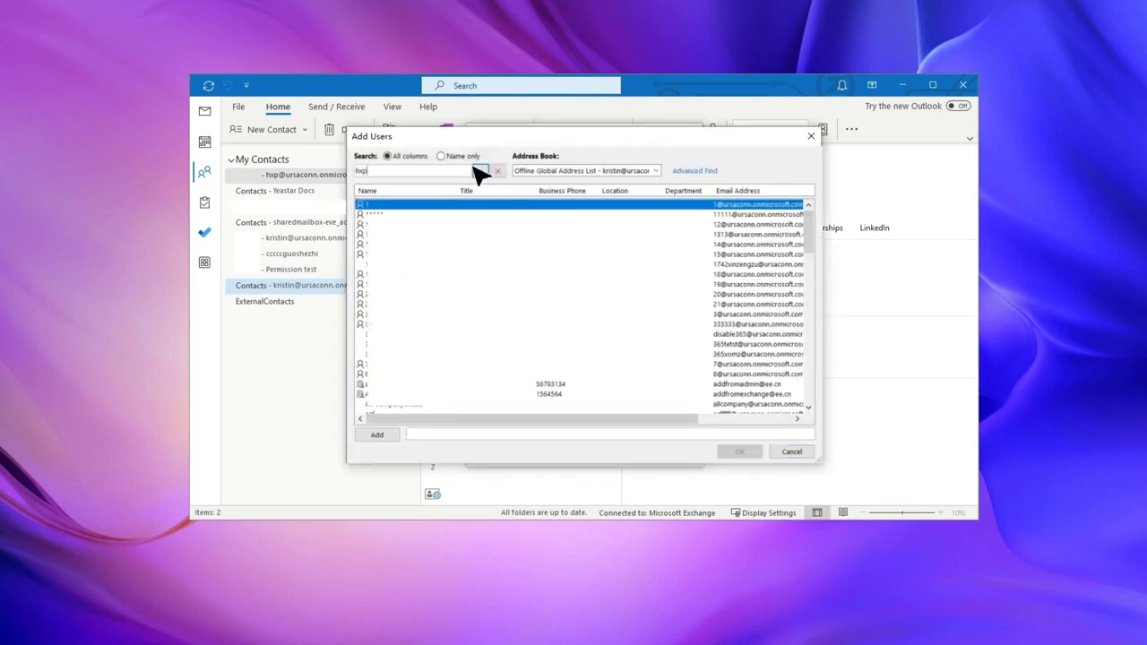
{"action": "left_click", "coordinate": [481, 170]}
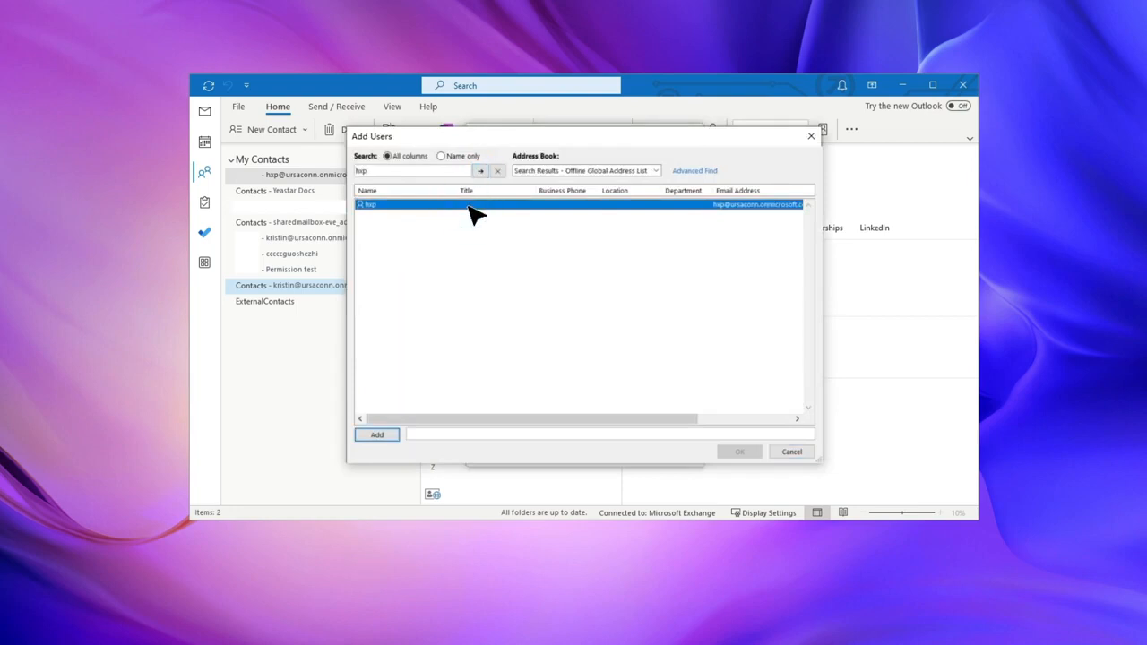
{"action": "double_click", "coordinate": [475, 215]}
{"action": "left_click", "coordinate": [739, 452]}
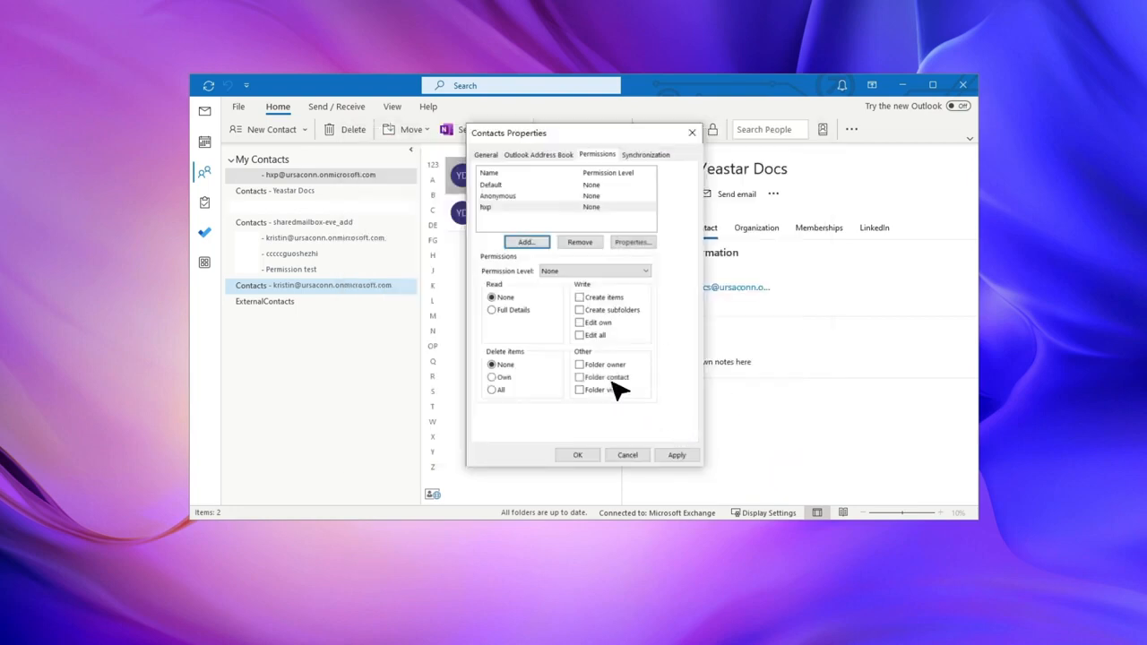
Step: Give the user Full Details read access and Folder contact, clear Folder visible, and apply
{"action": "left_click", "coordinate": [492, 310]}
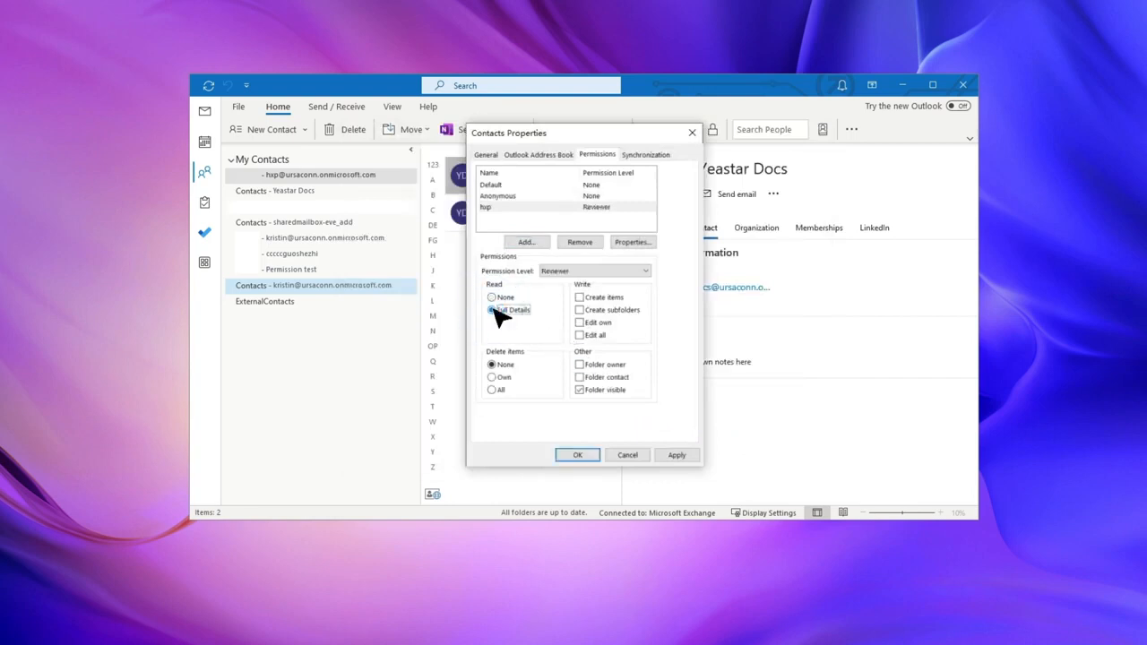
{"action": "left_click", "coordinate": [581, 378]}
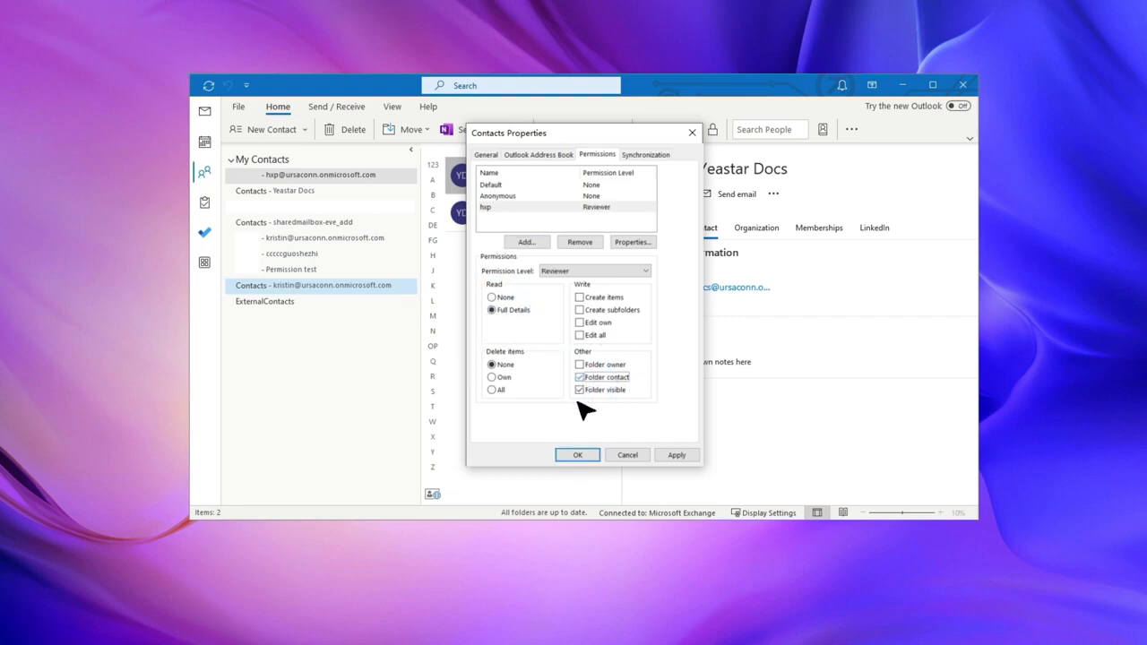
{"action": "left_click", "coordinate": [581, 391]}
{"action": "left_click", "coordinate": [676, 456]}
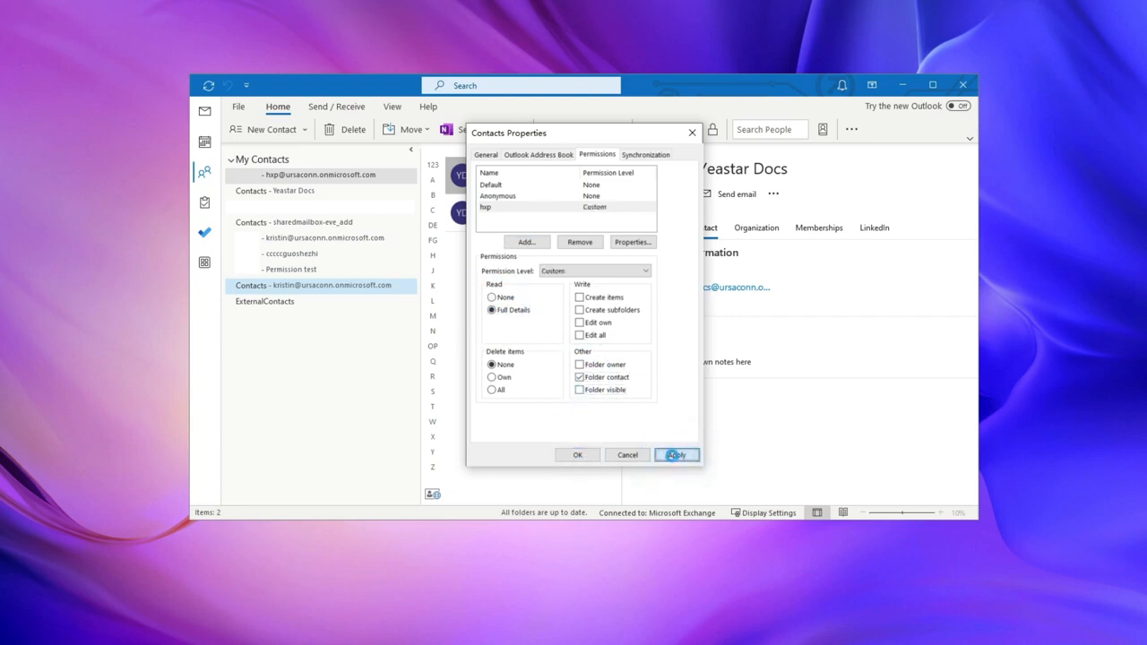
{"action": "left_click", "coordinate": [582, 455]}
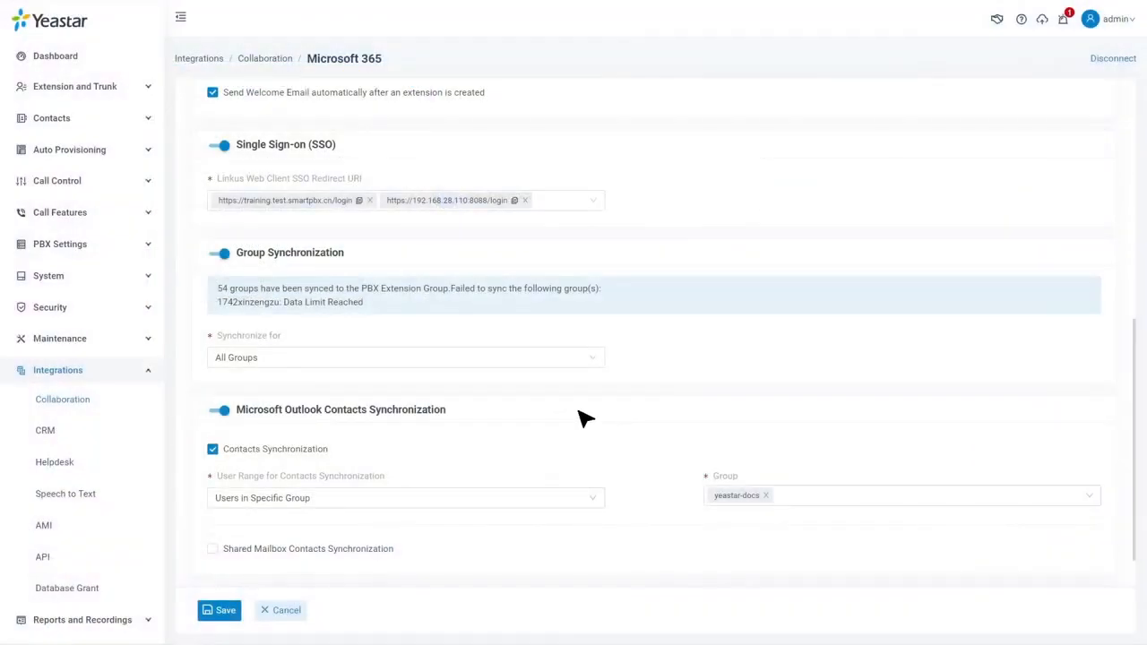
Step: Turn on Shared Mailbox Contacts Synchronization limited to the specific Yeastar Docs shared mailbox
{"action": "scroll", "coordinate": [582, 419], "scroll_direction": "down", "scroll_amount": 1}
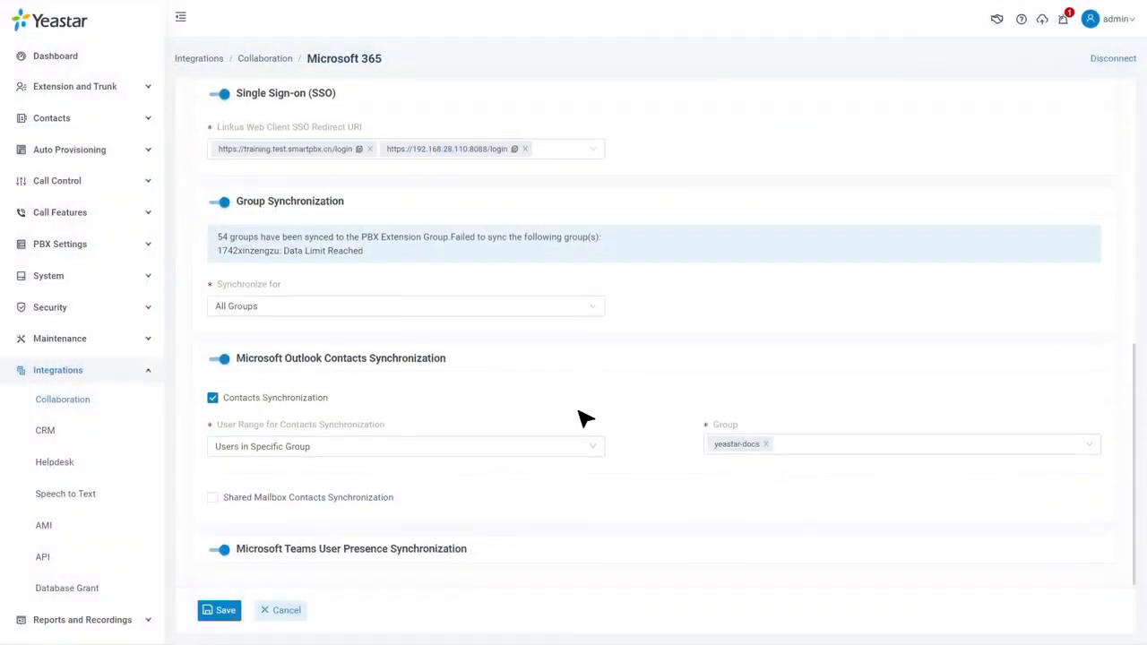
{"action": "left_click", "coordinate": [215, 497]}
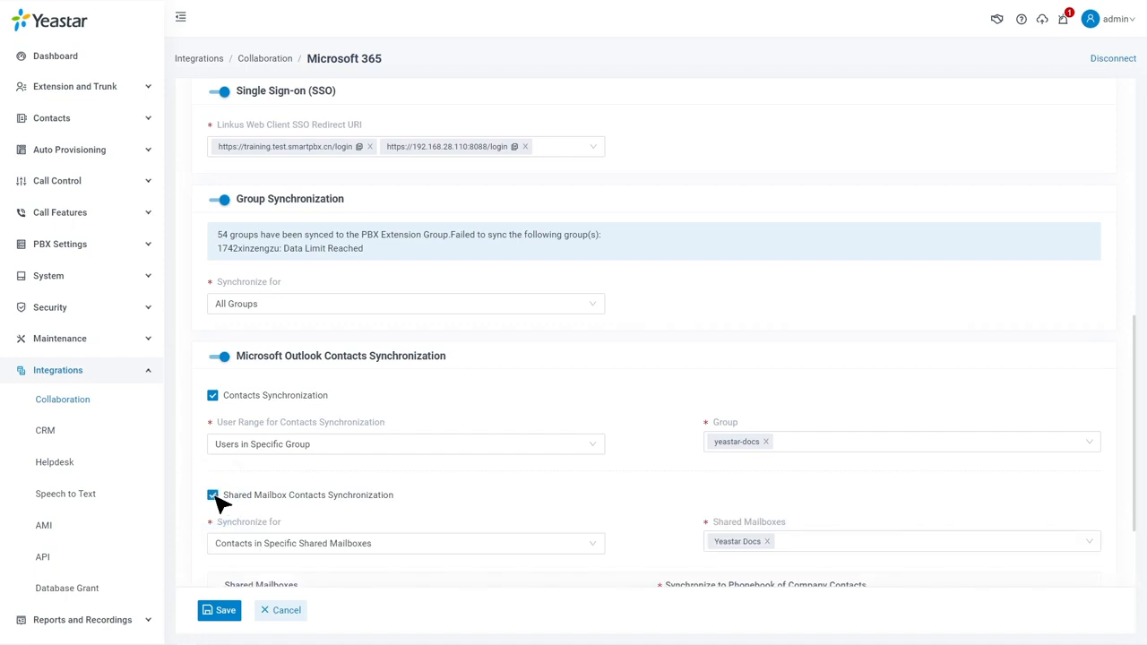
{"action": "scroll", "coordinate": [220, 504], "scroll_direction": "down", "scroll_amount": 3}
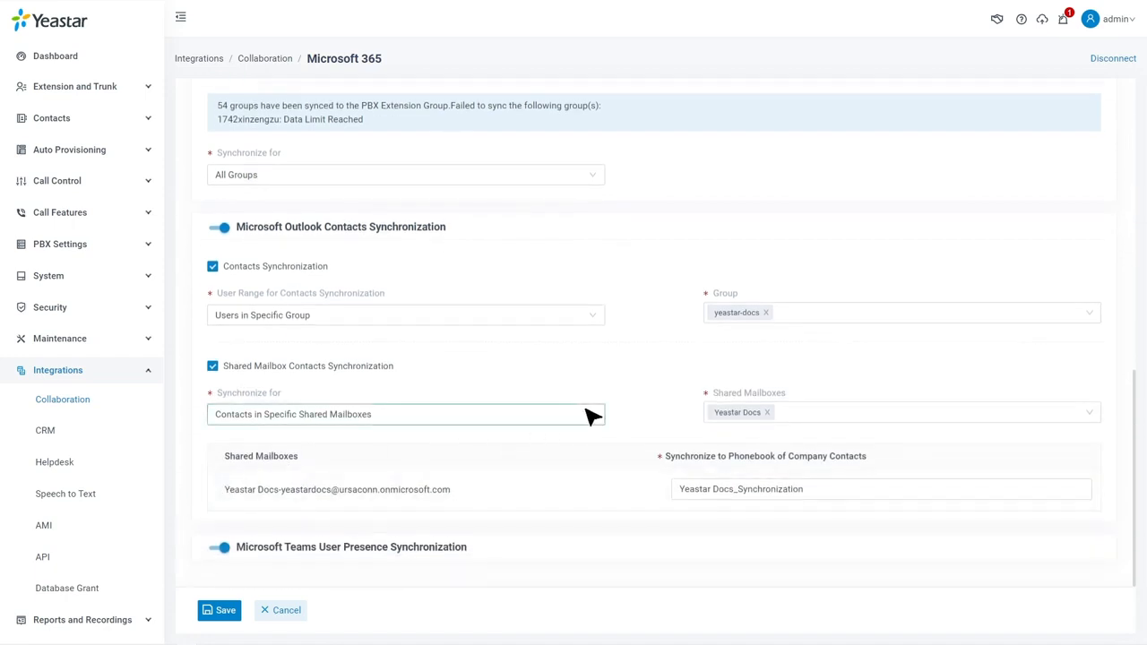
{"action": "left_click", "coordinate": [589, 412]}
{"action": "left_click", "coordinate": [565, 461]}
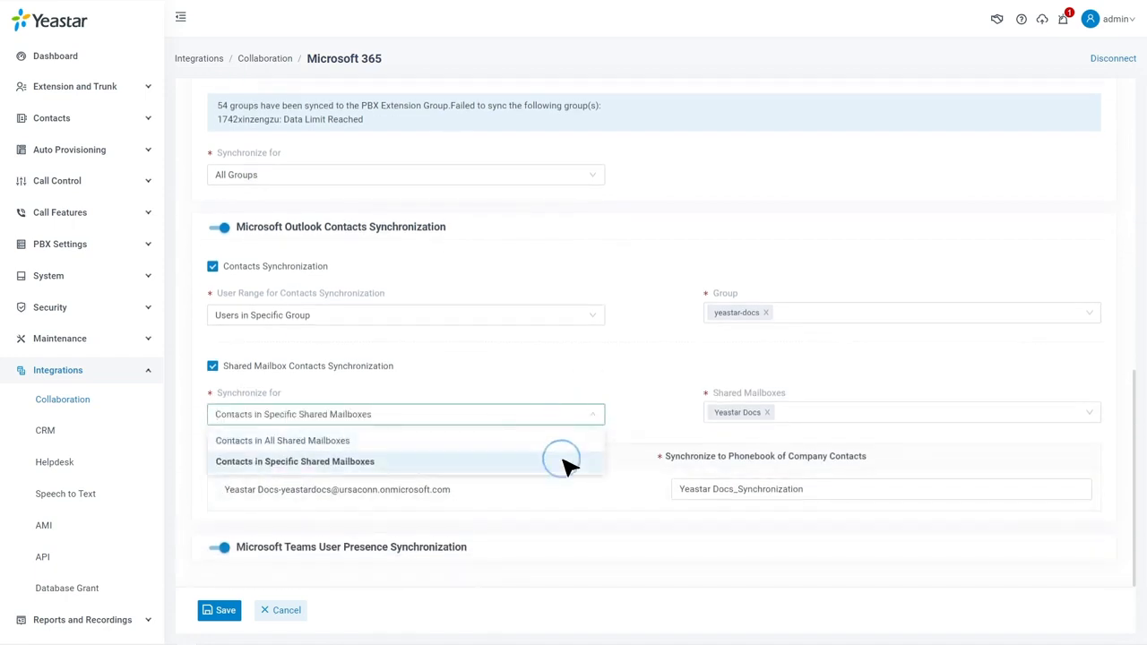
{"action": "left_click", "coordinate": [807, 416]}
{"action": "left_click", "coordinate": [802, 436]}
Step: Rename the phonebook to Yeastar Docs_Sync and save the shared mailbox sync settings
{"action": "left_click", "coordinate": [858, 492]}
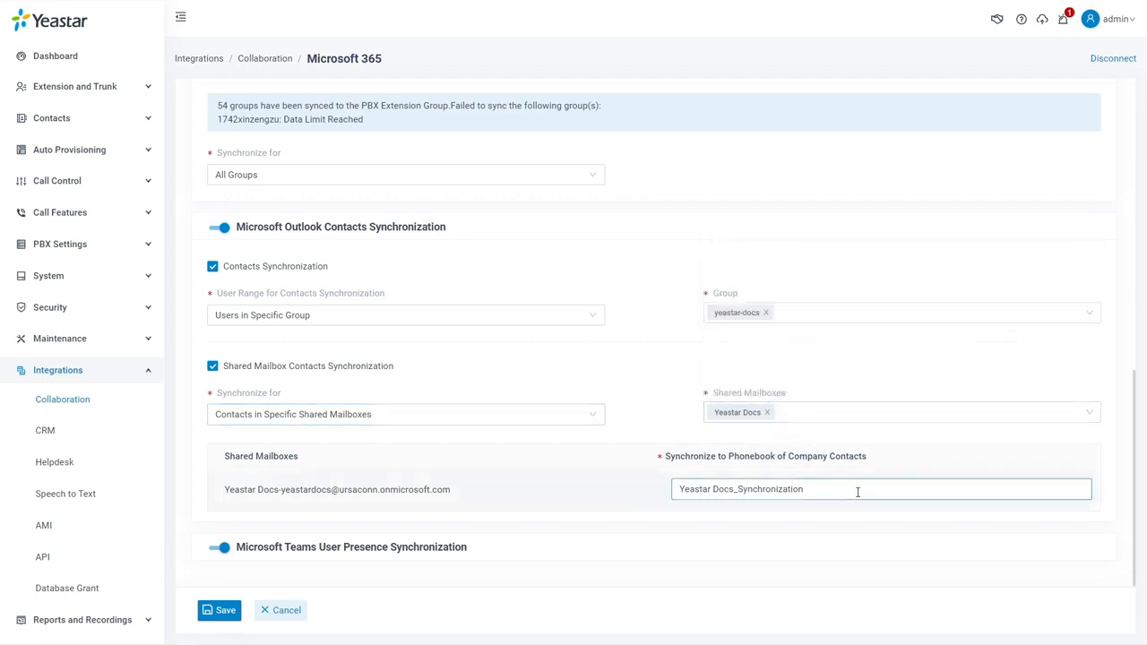
{"action": "key", "text": "BackSpace"}
{"action": "key", "text": "BackSpace"}
{"action": "key", "text": "BackSpace"}
{"action": "key", "text": "BackSpace"}
{"action": "key", "text": "BackSpace"}
{"action": "key", "text": "BackSpace"}
{"action": "key", "text": "BackSpace"}
{"action": "key", "text": "BackSpace"}
{"action": "key", "text": "BackSpace"}
{"action": "key", "text": "BackSpace"}
{"action": "key", "text": "BackSpace"}
{"action": "left_click", "coordinate": [870, 511]}
{"action": "left_click", "coordinate": [219, 614]}
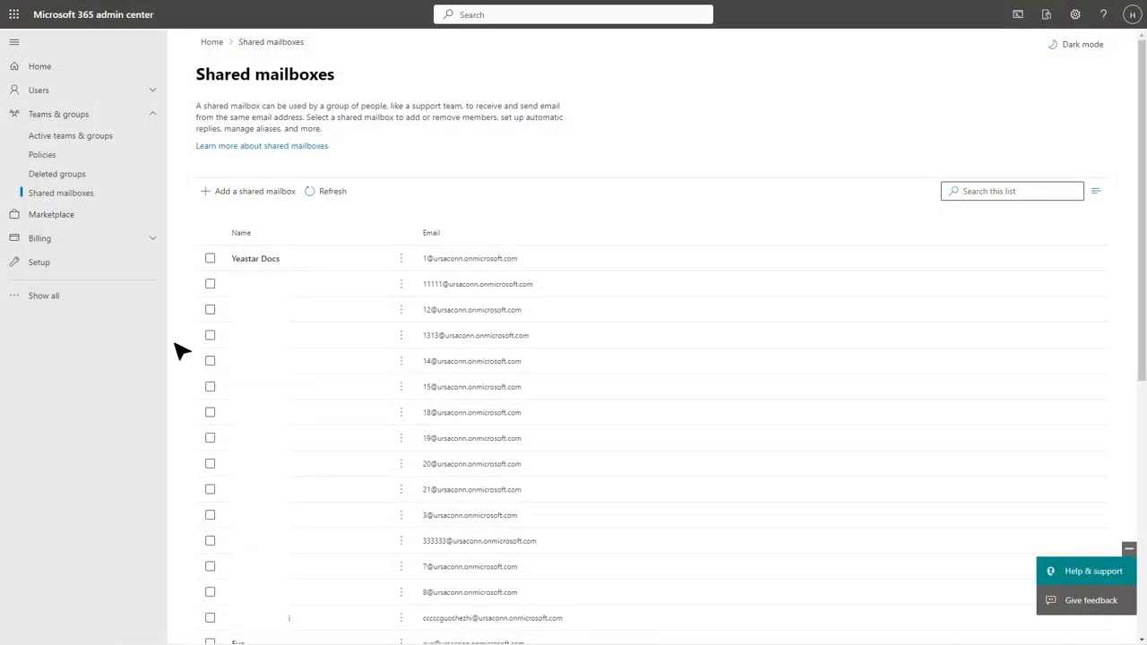
Step: Add the selected user to the Yeastar Docs shared mailbox's members list
{"action": "left_click", "coordinate": [334, 266]}
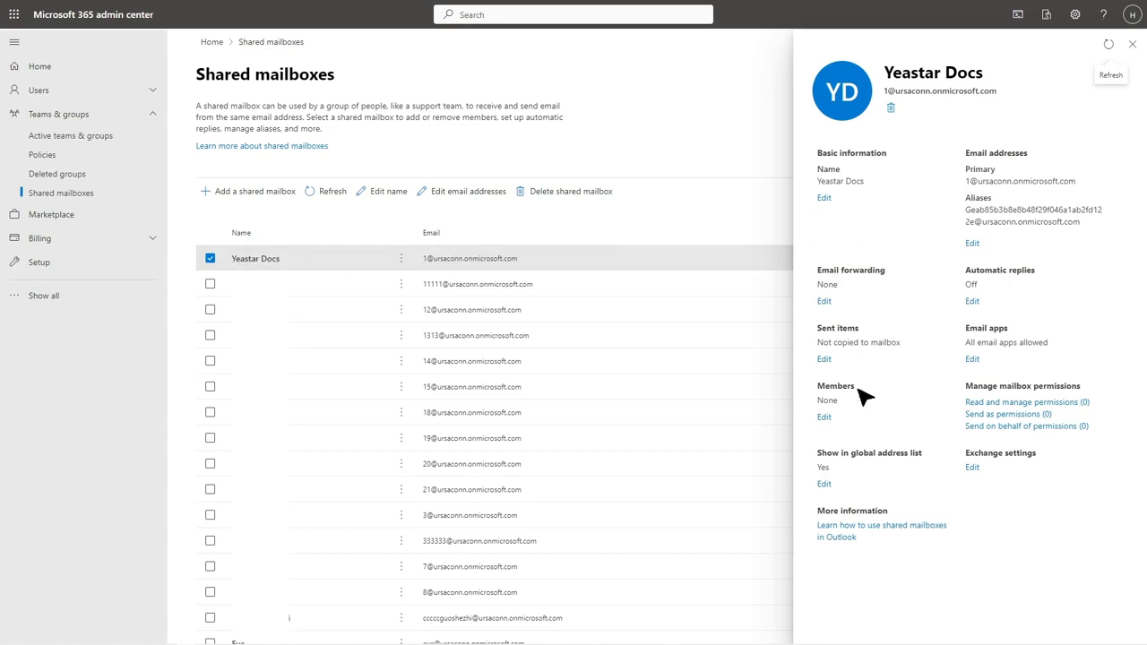
{"action": "left_click", "coordinate": [823, 418]}
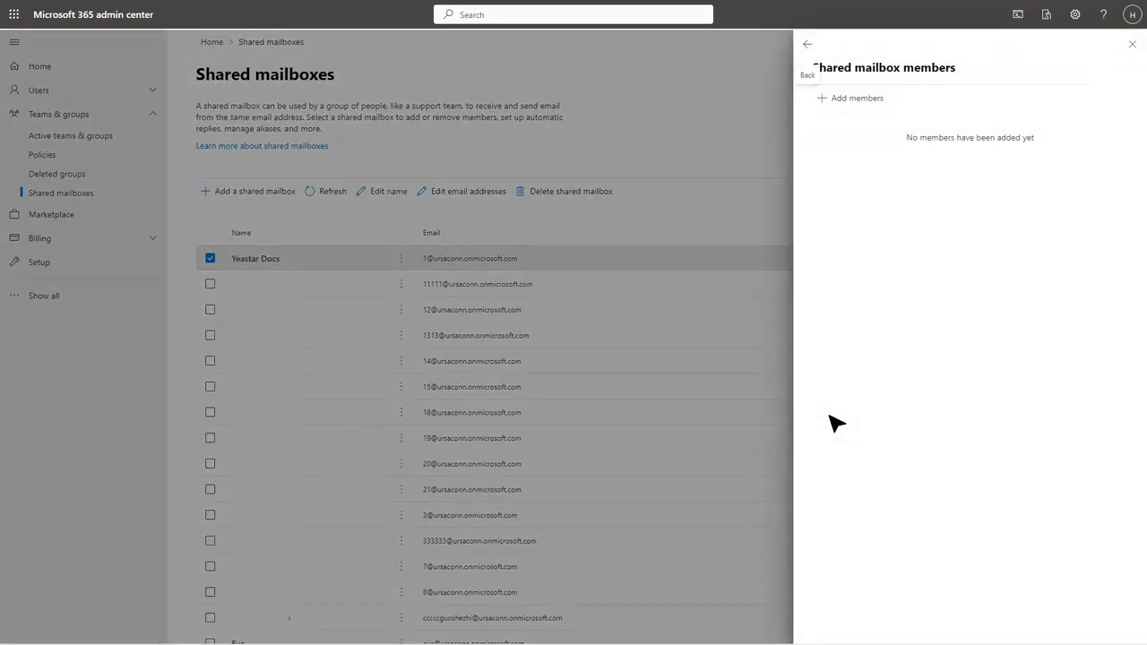
{"action": "left_click", "coordinate": [847, 101]}
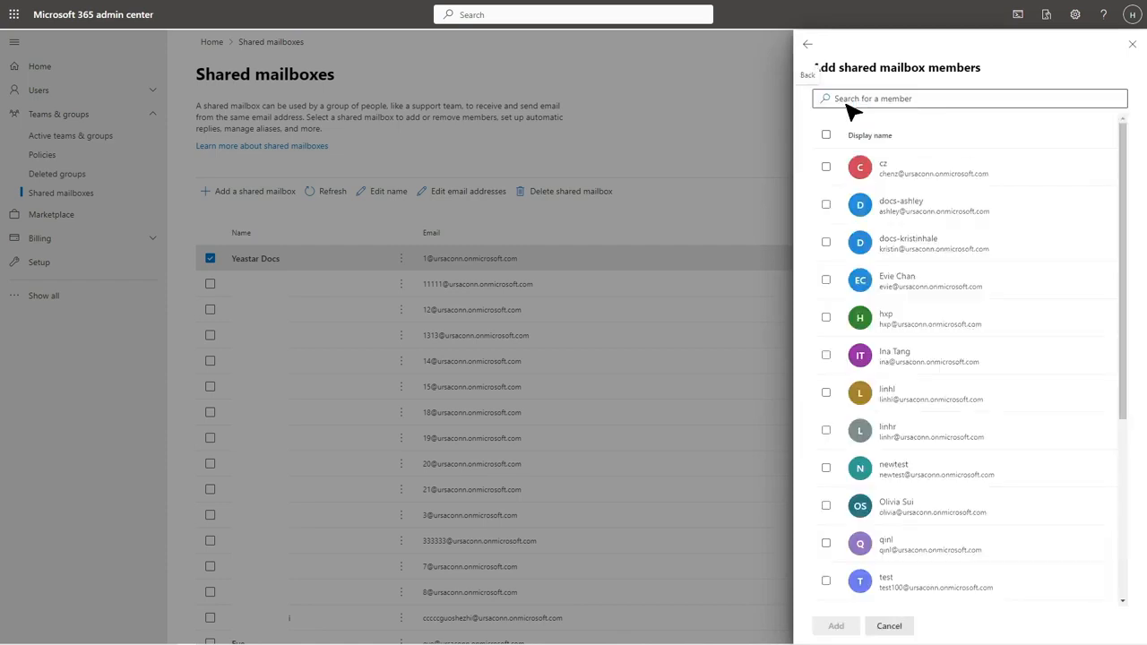
{"action": "left_click", "coordinate": [826, 318]}
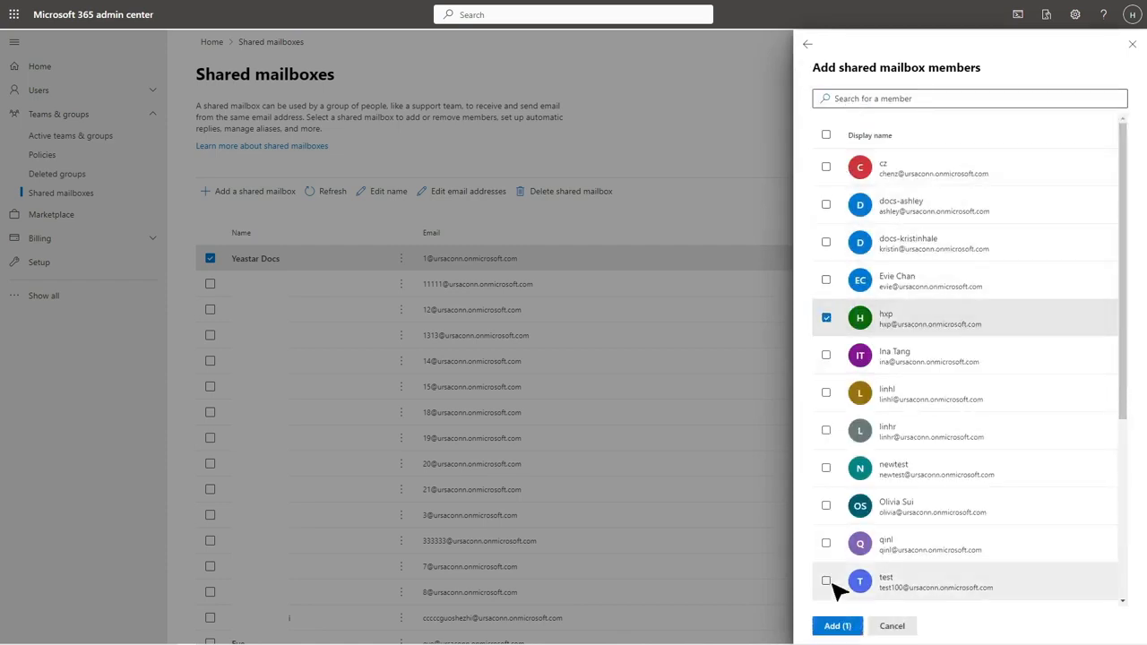
{"action": "left_click", "coordinate": [836, 627]}
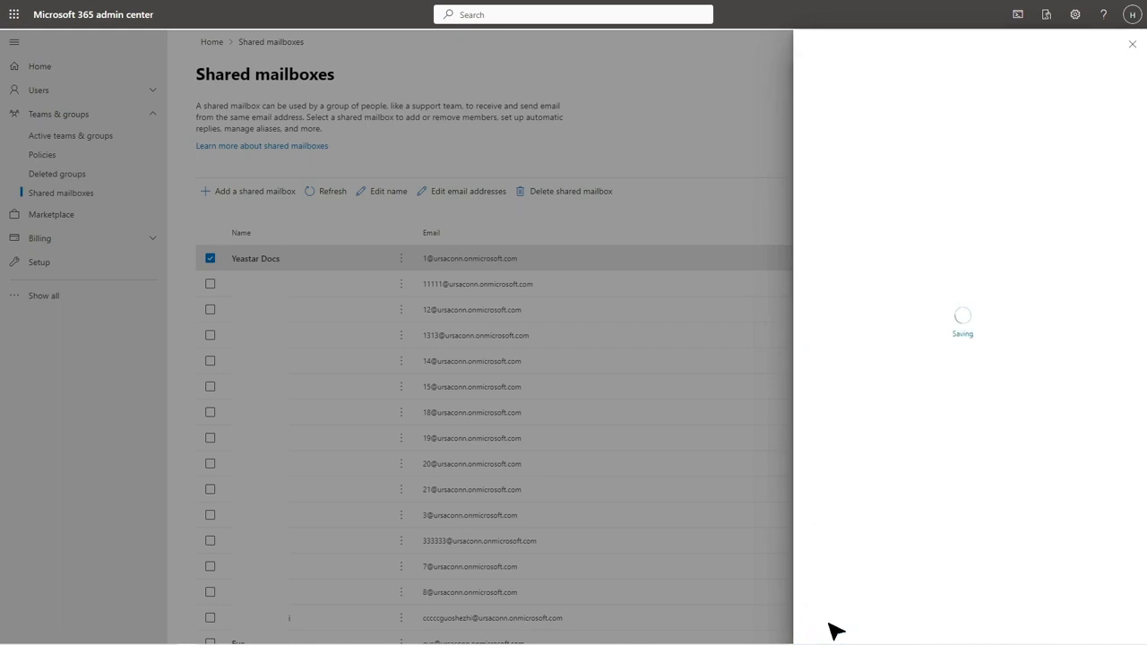